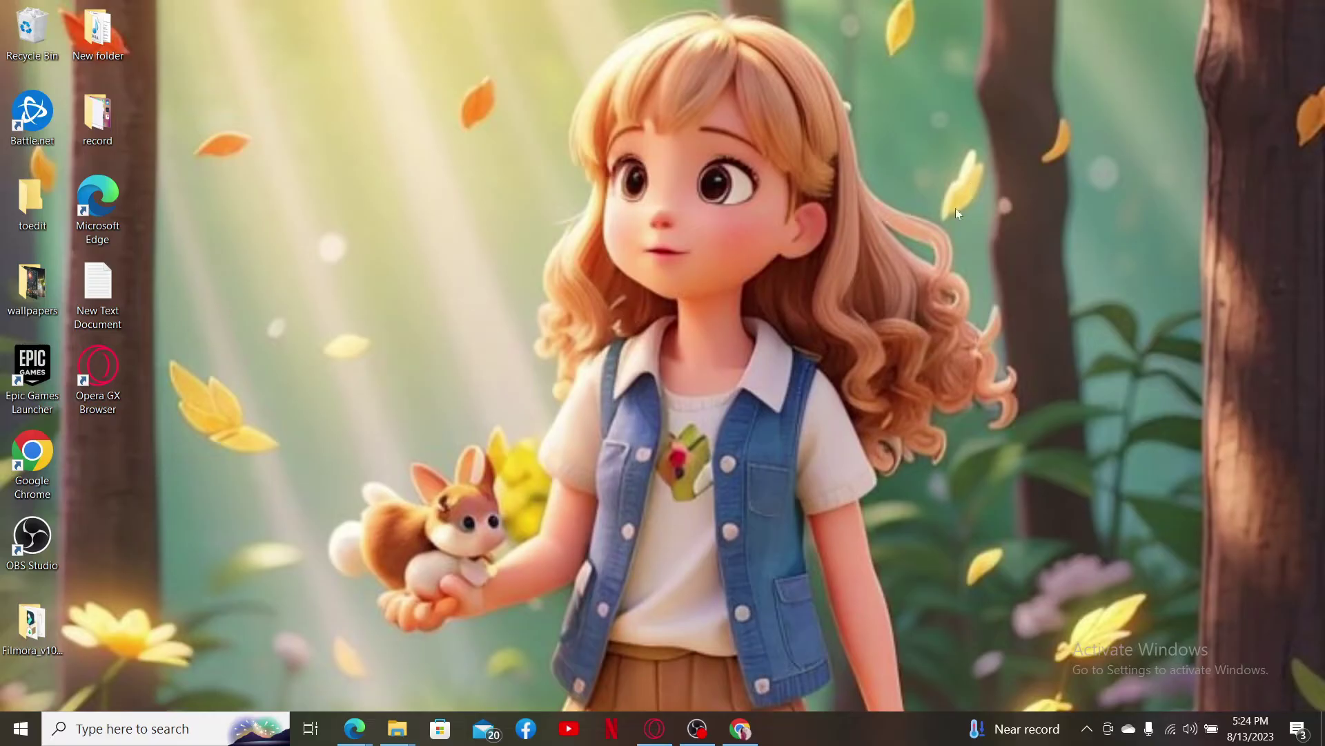
Step: Load blizzard.com and reveal the Account menu's Log In and Sign Up options
click(749, 723)
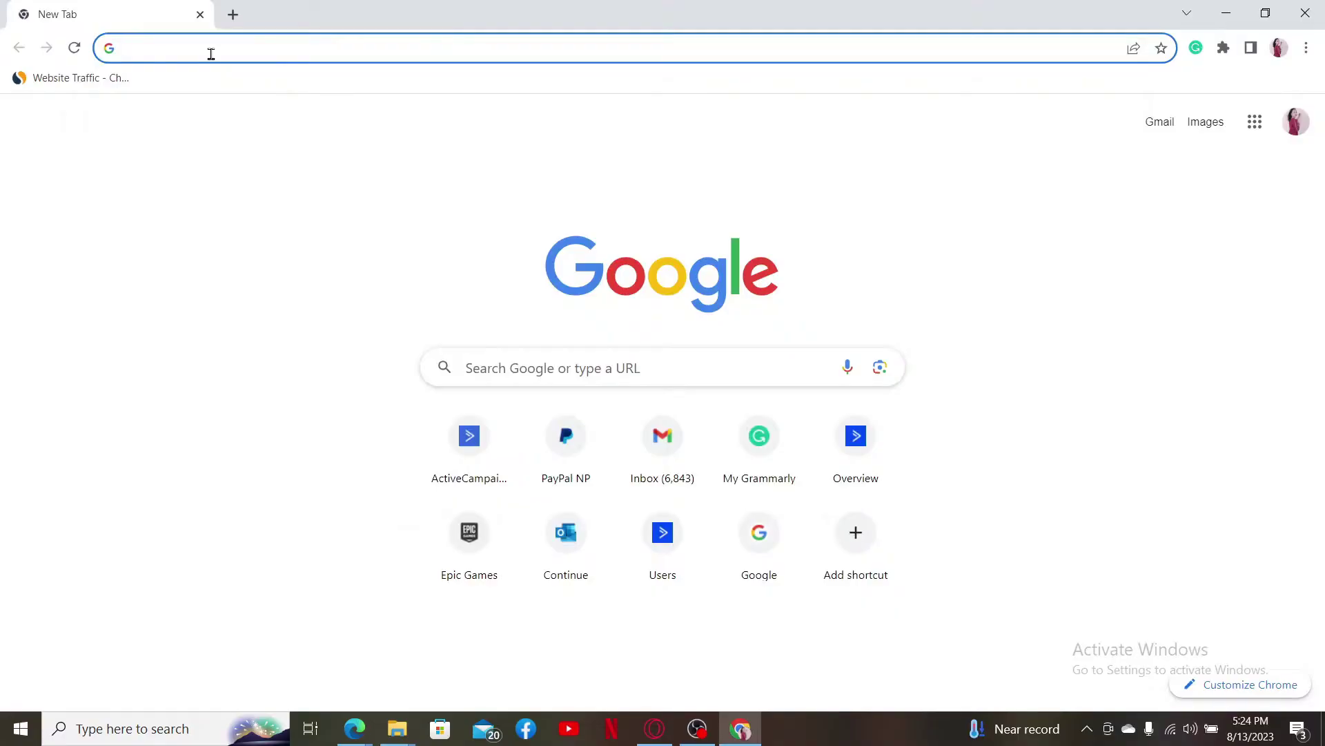
text(bli)
key(Right)
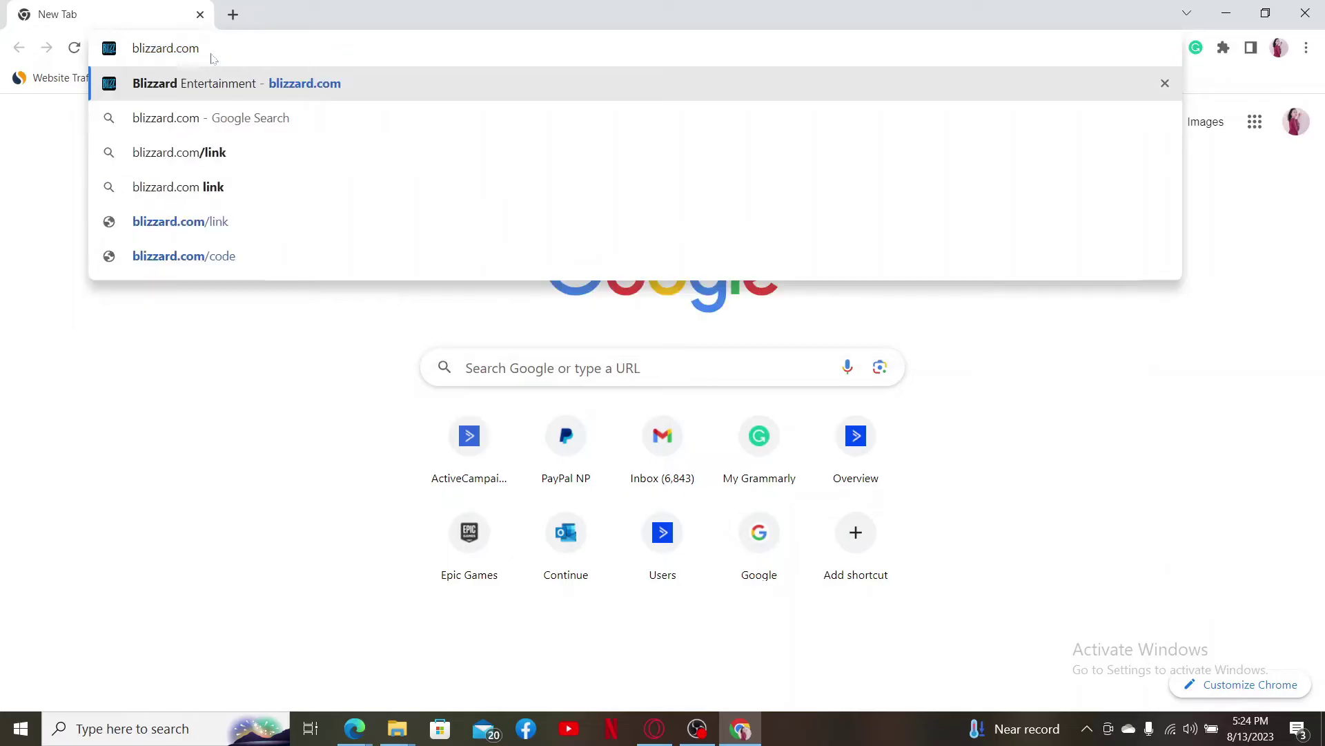
key(Return)
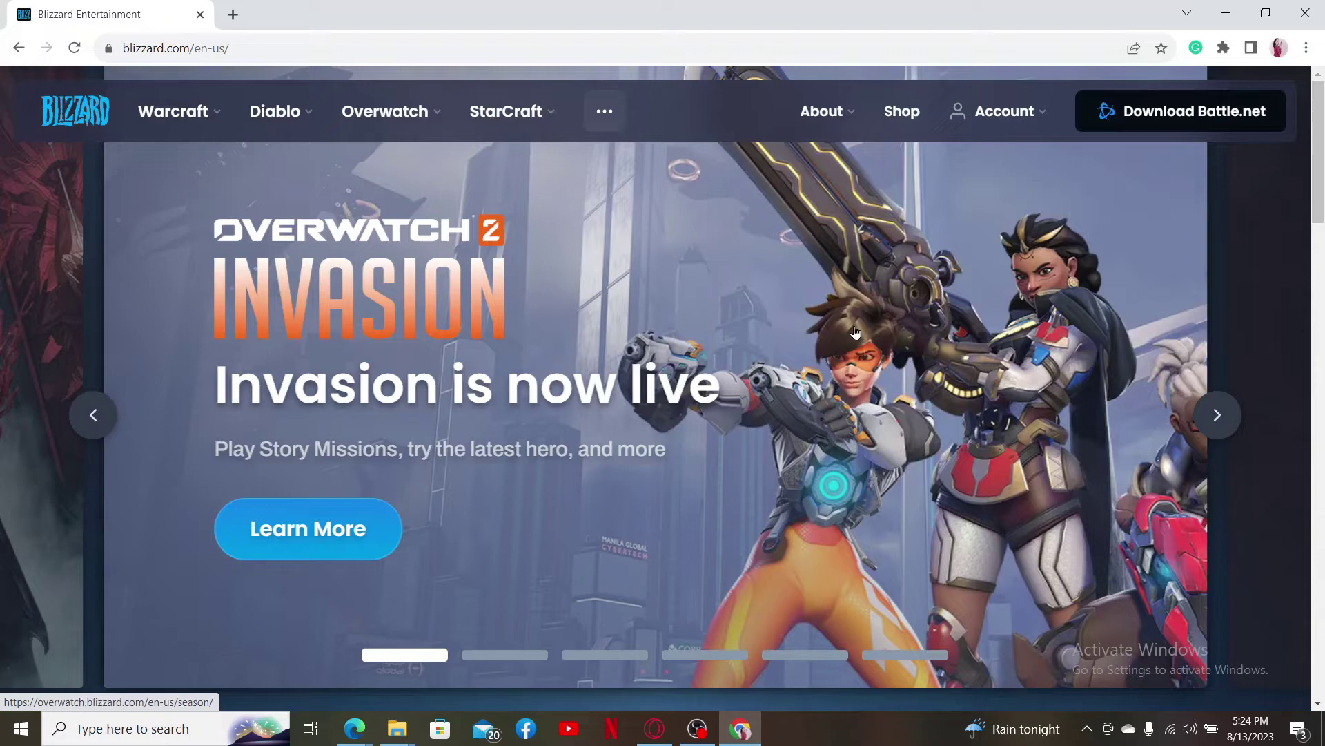
click(999, 111)
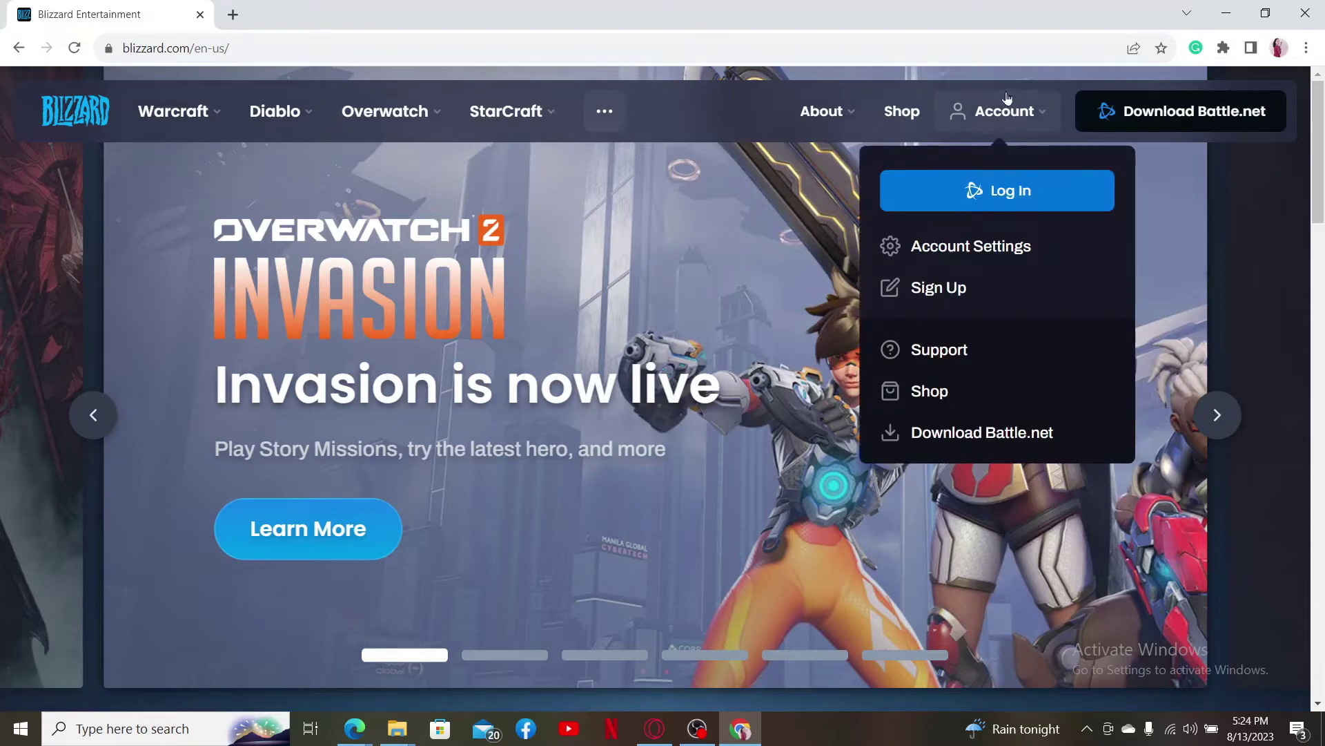
Step: Start sign-up with Nepal as the country and enter the date of birth
click(942, 297)
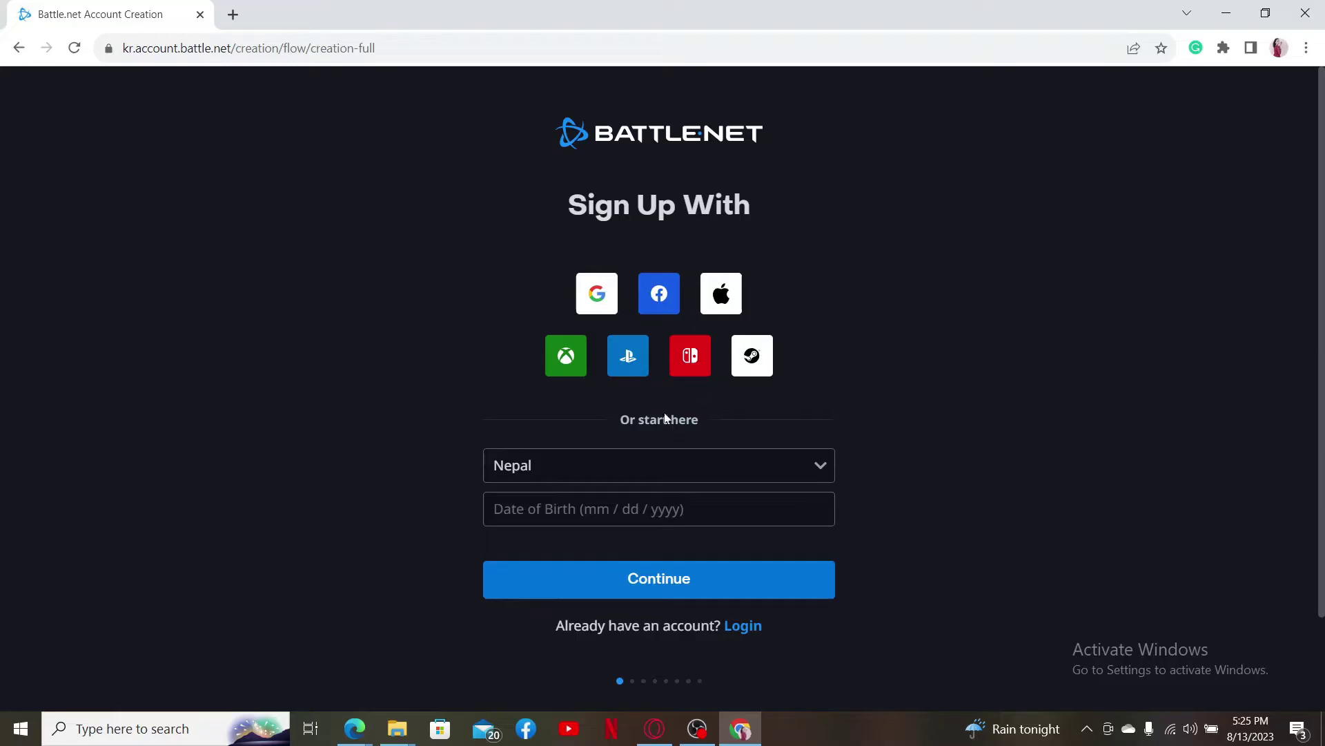
click(823, 467)
click(824, 469)
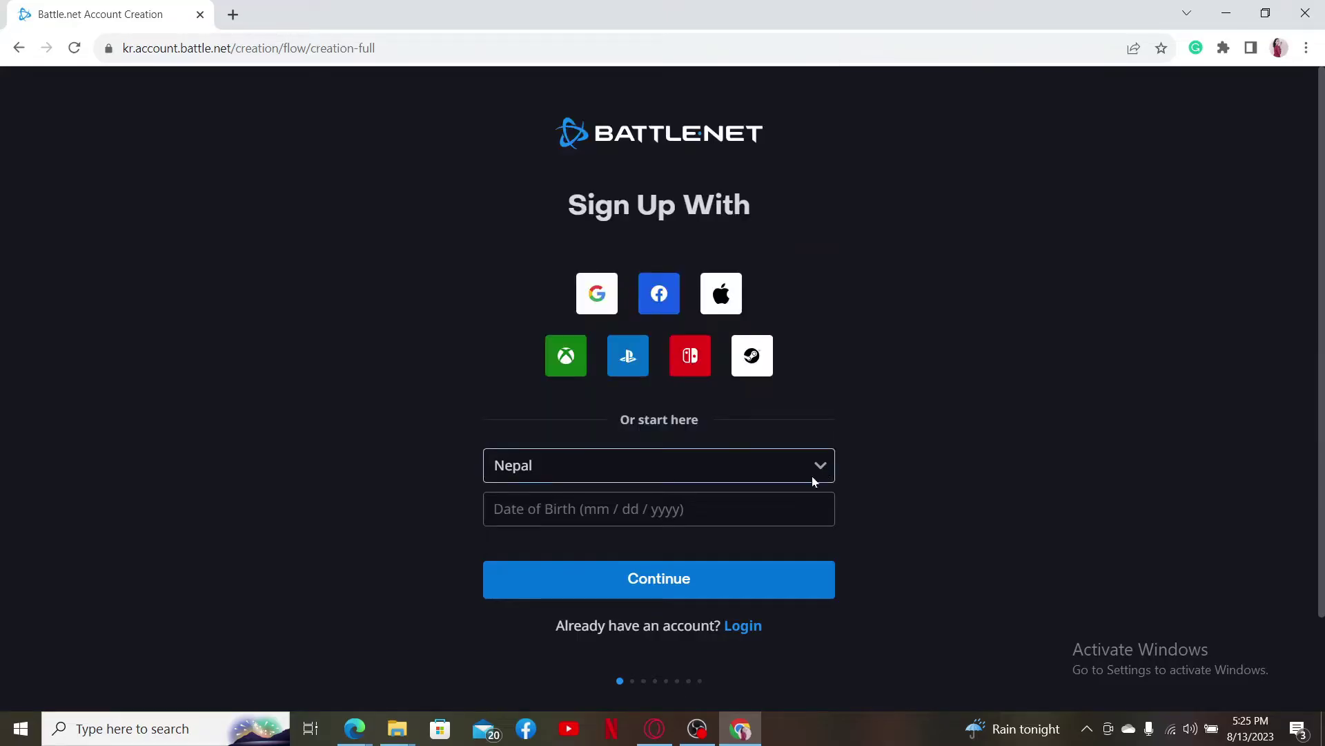
key(Tab)
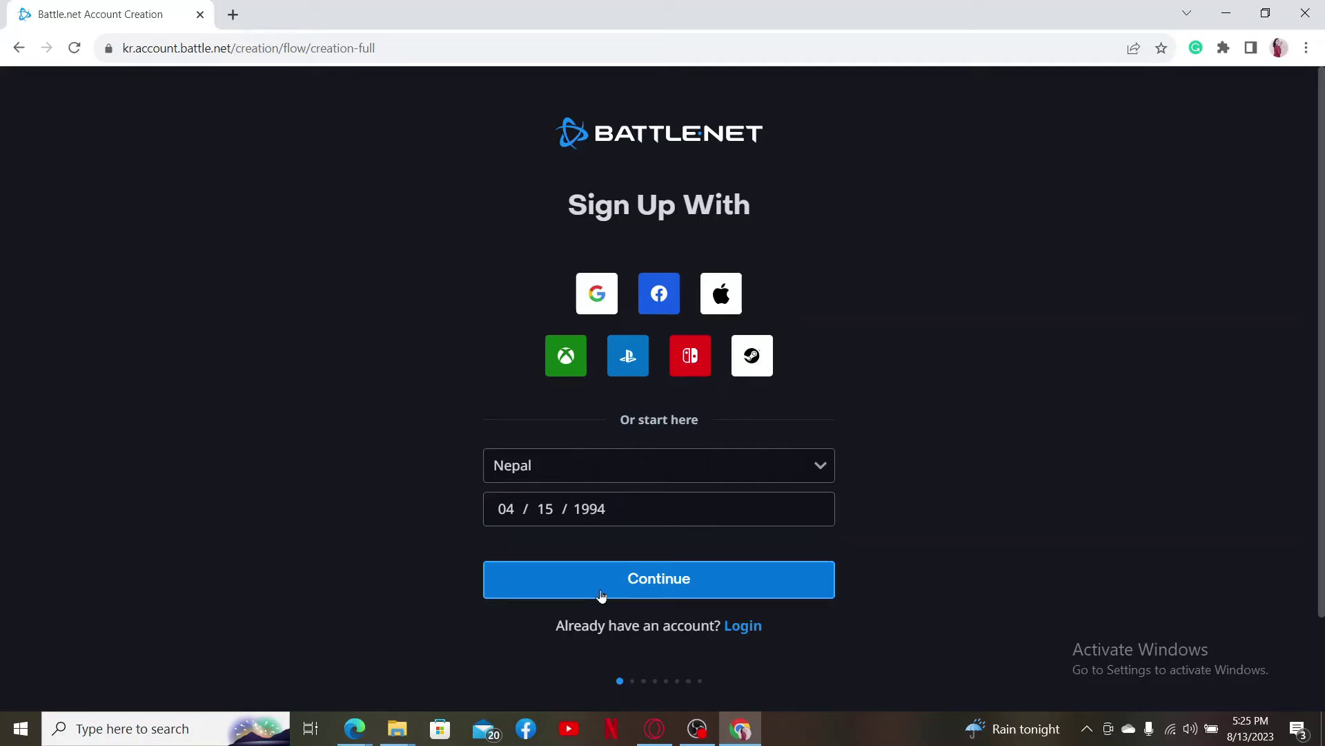
click(641, 588)
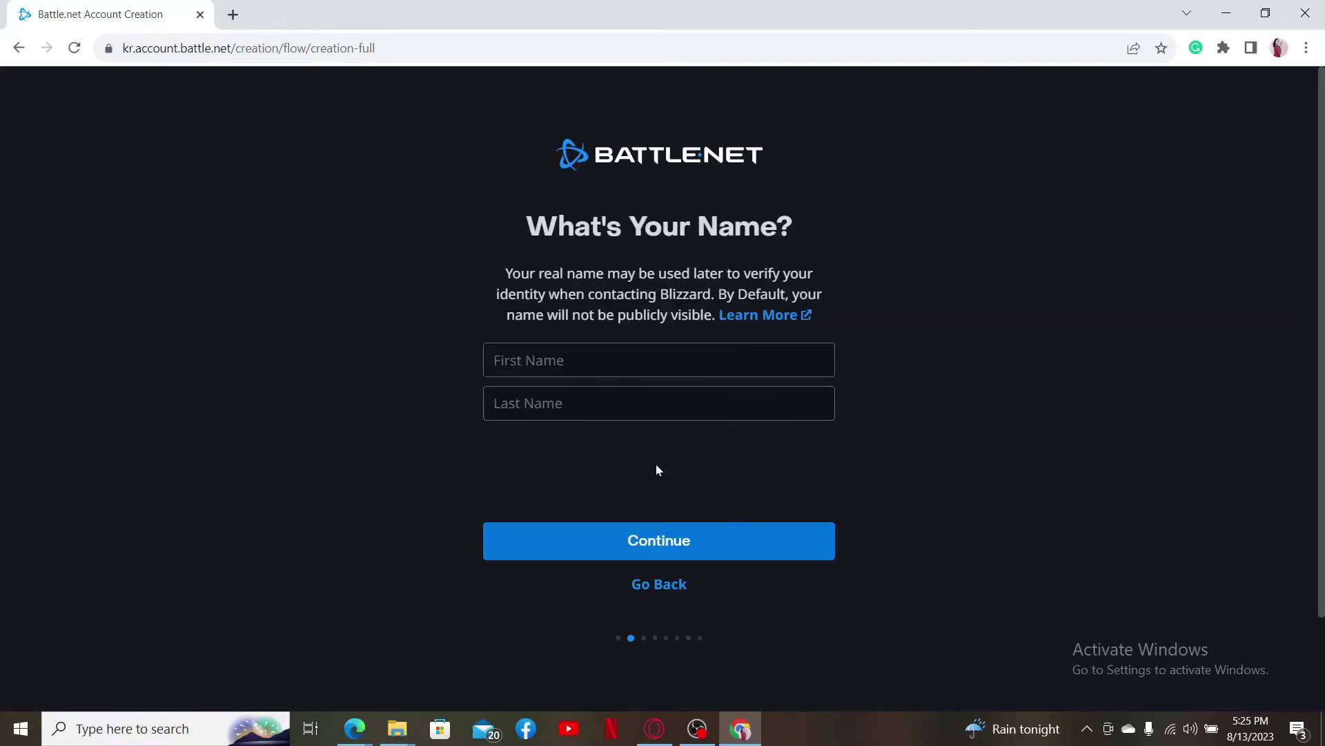
Step: Enter the first and last name, then autofill the account email from saved suggestions
click(588, 361)
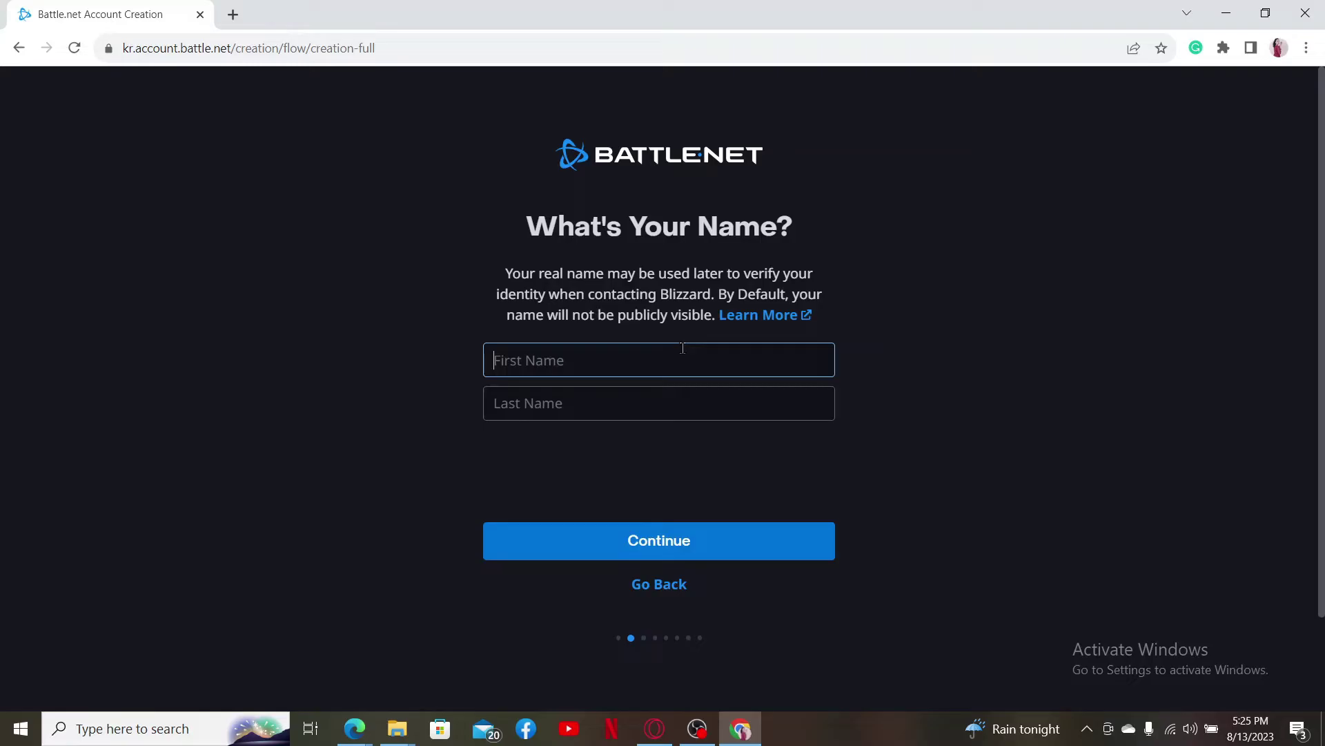
key(Tab)
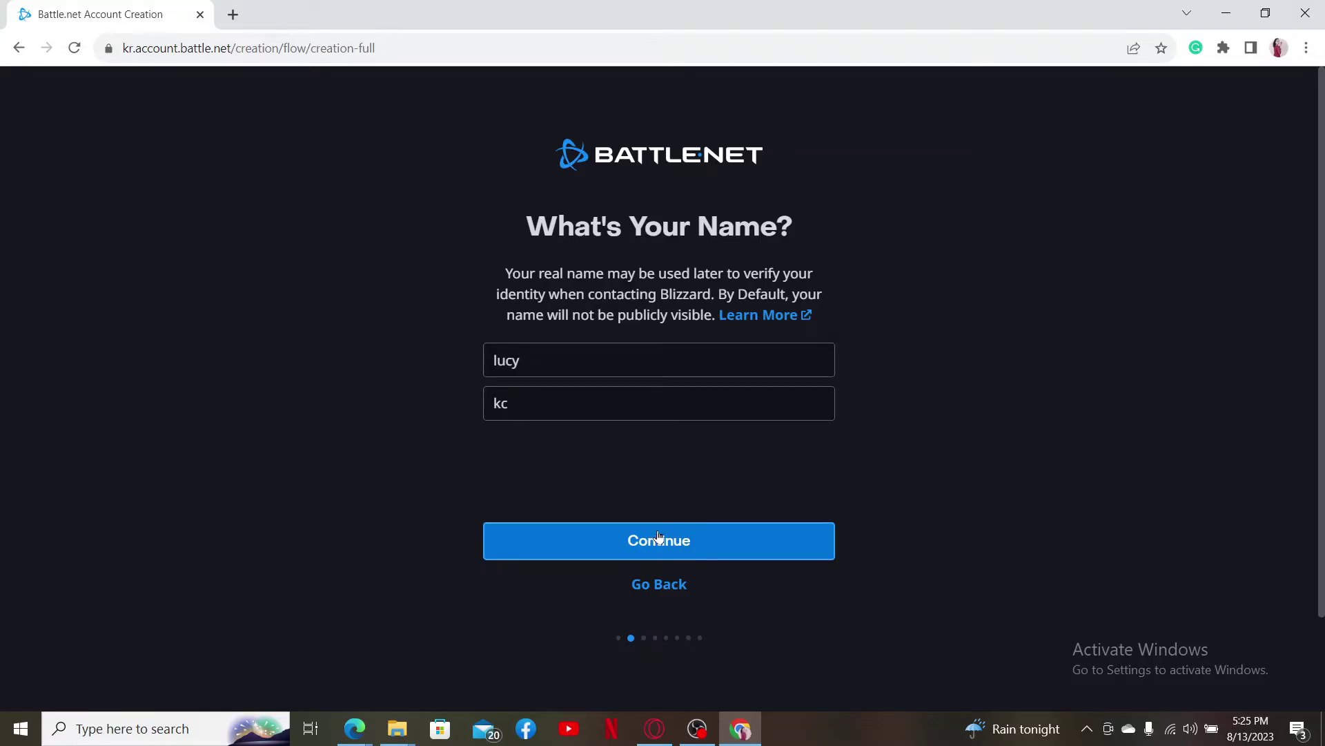
click(658, 536)
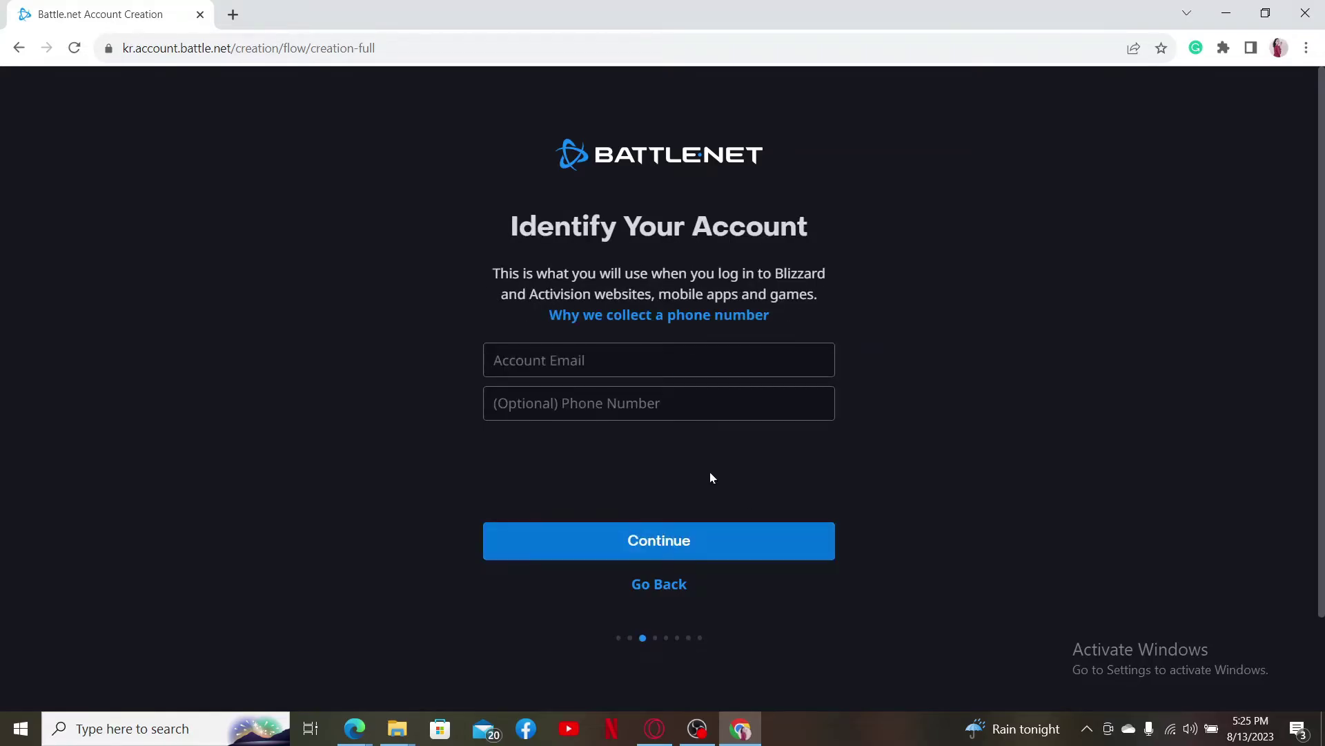
click(585, 364)
click(595, 404)
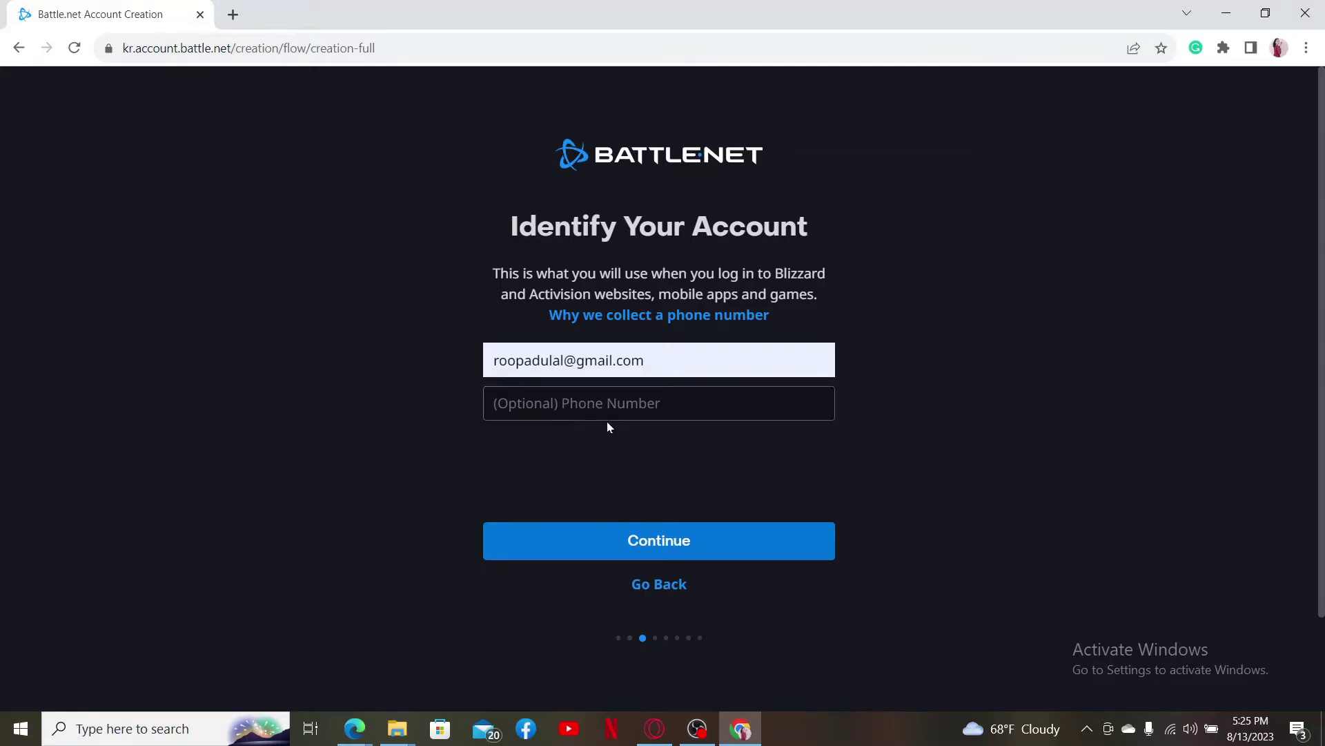
click(661, 537)
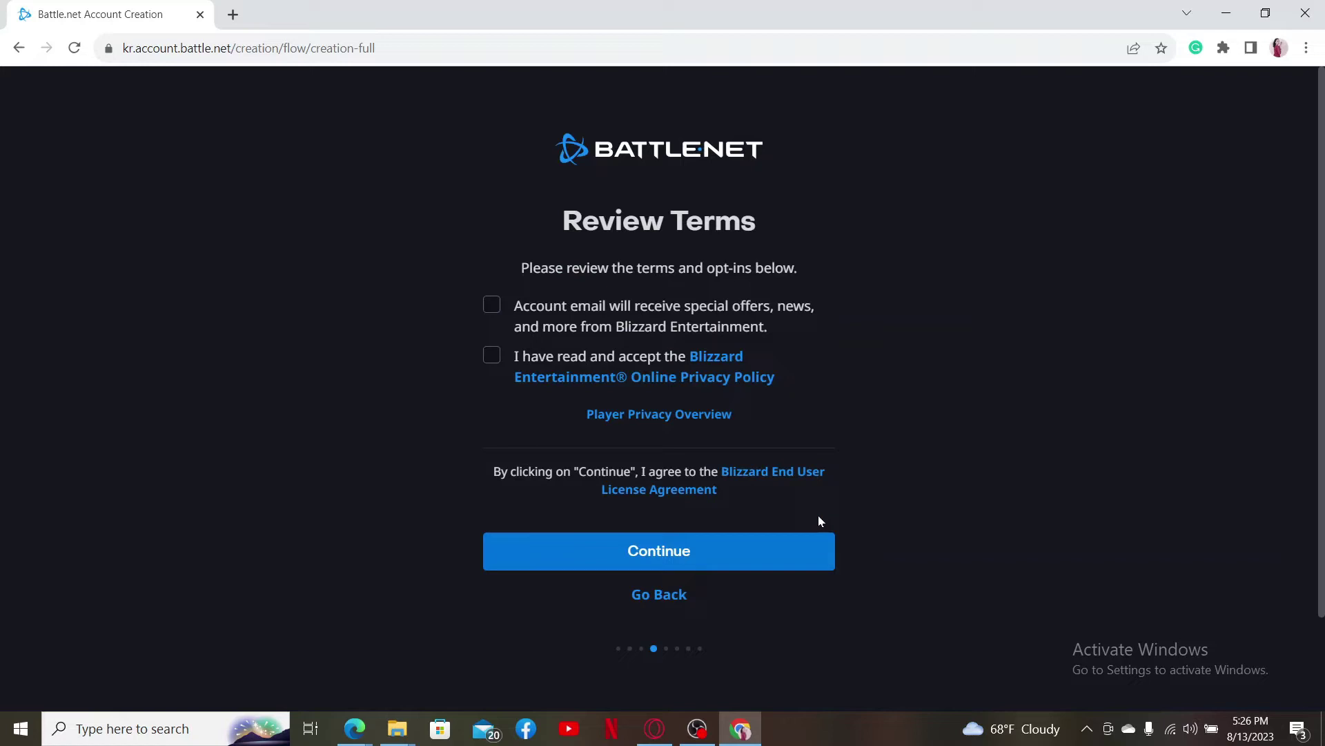
Step: Check both Review Terms opt-ins, email offers and privacy policy, and continue
click(491, 304)
click(492, 354)
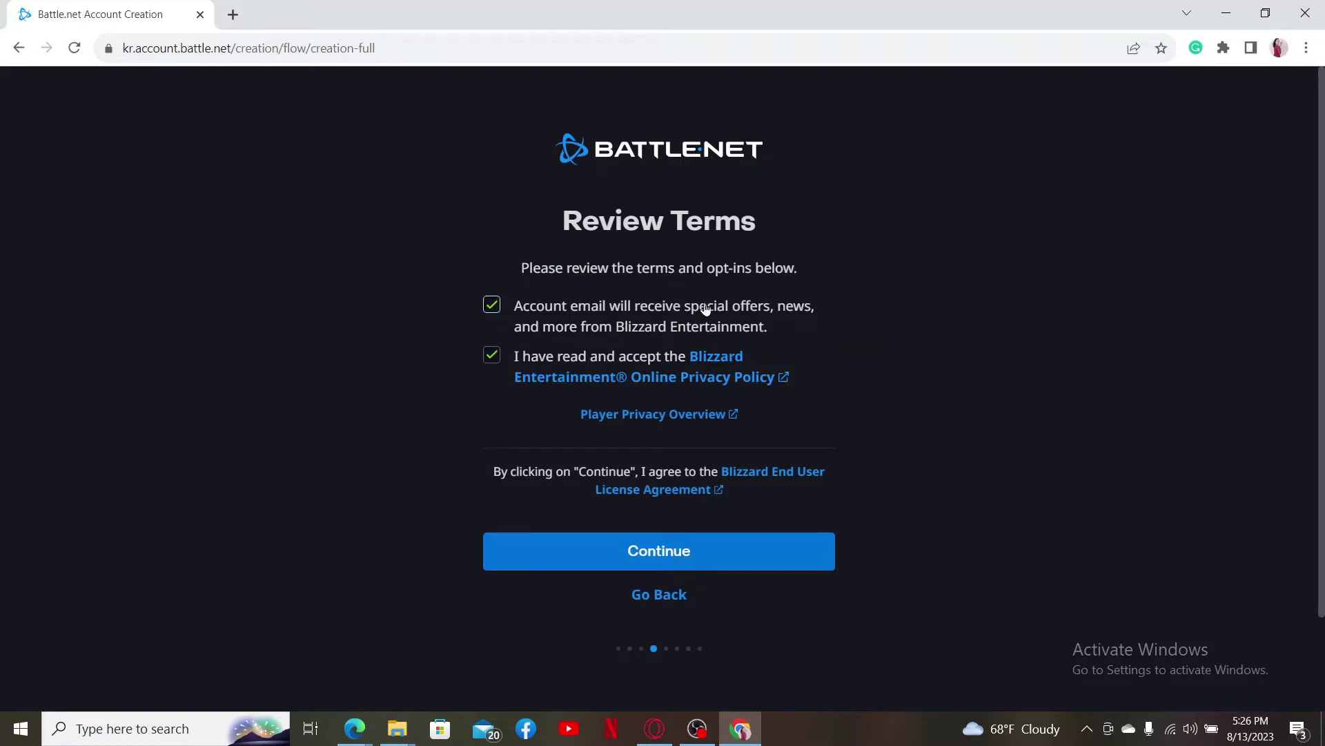
click(492, 306)
click(492, 354)
click(491, 354)
click(492, 304)
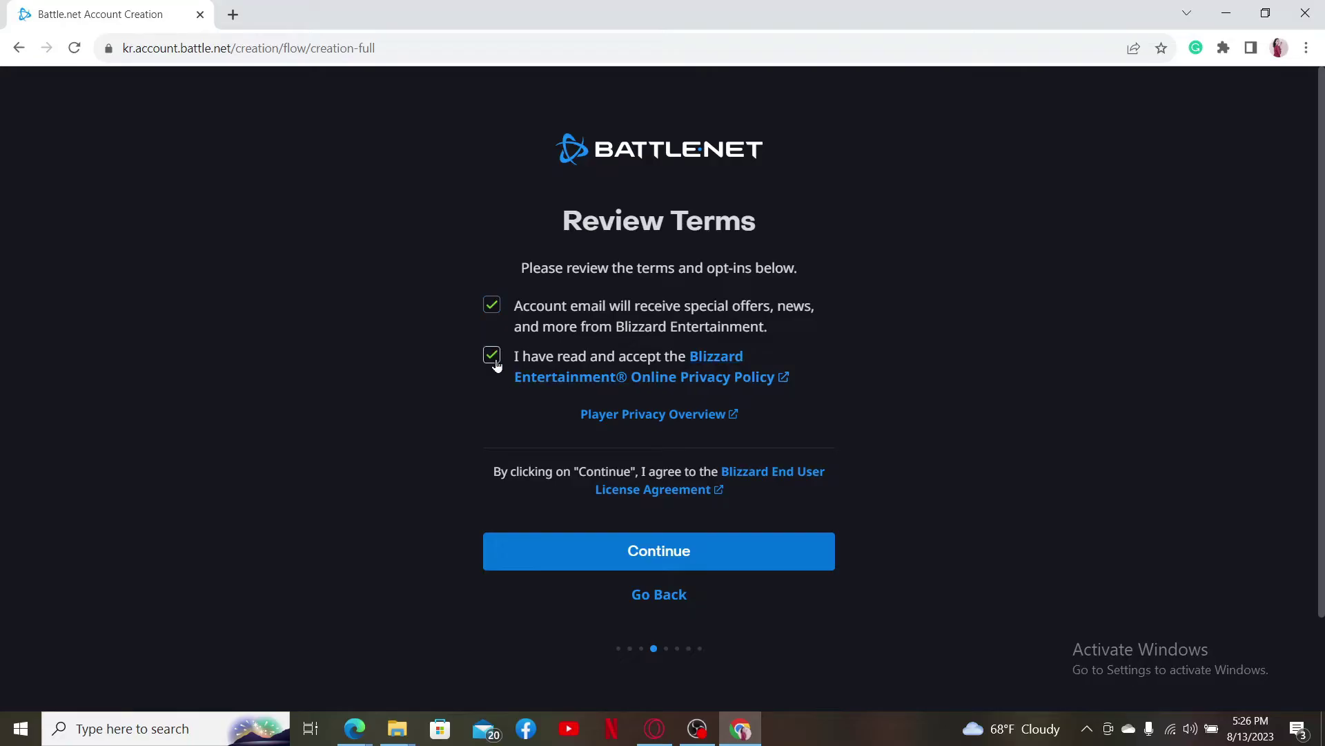
click(685, 553)
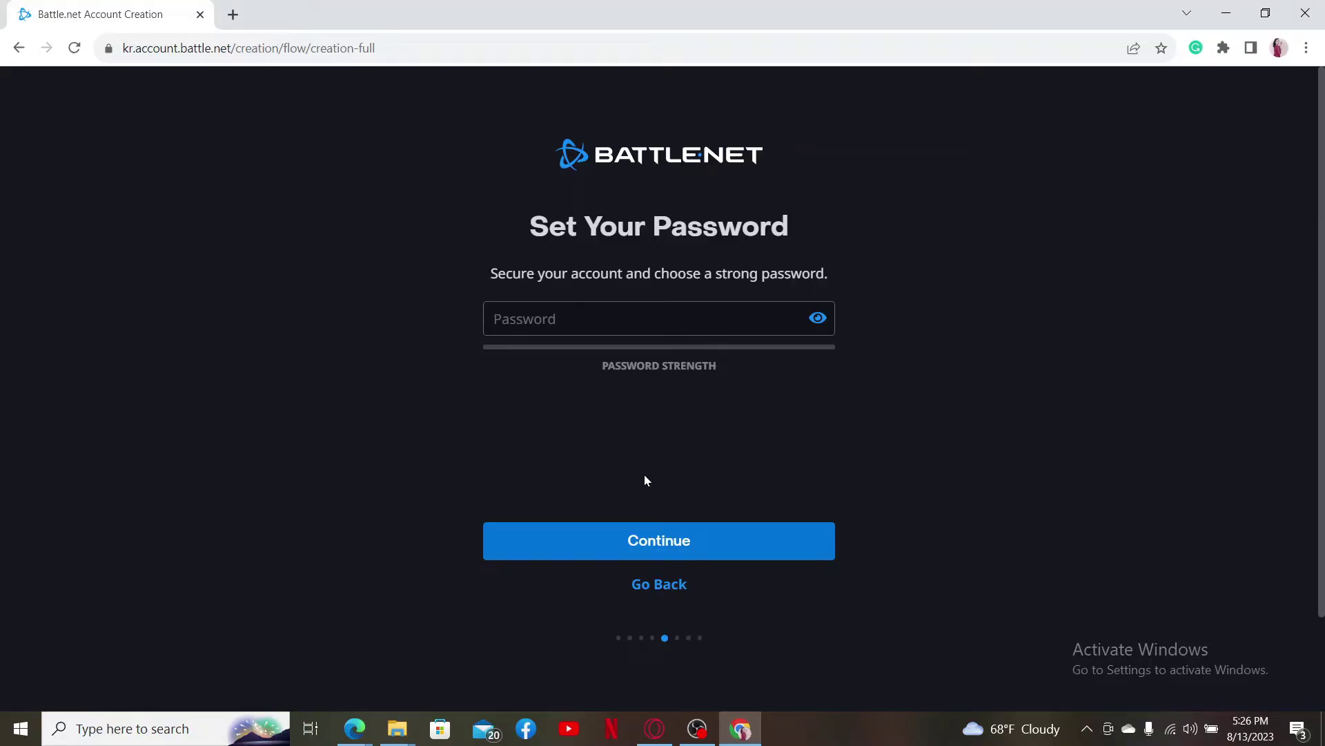
Step: Set the account password from Chrome's saved passwords, rated RARE
click(607, 314)
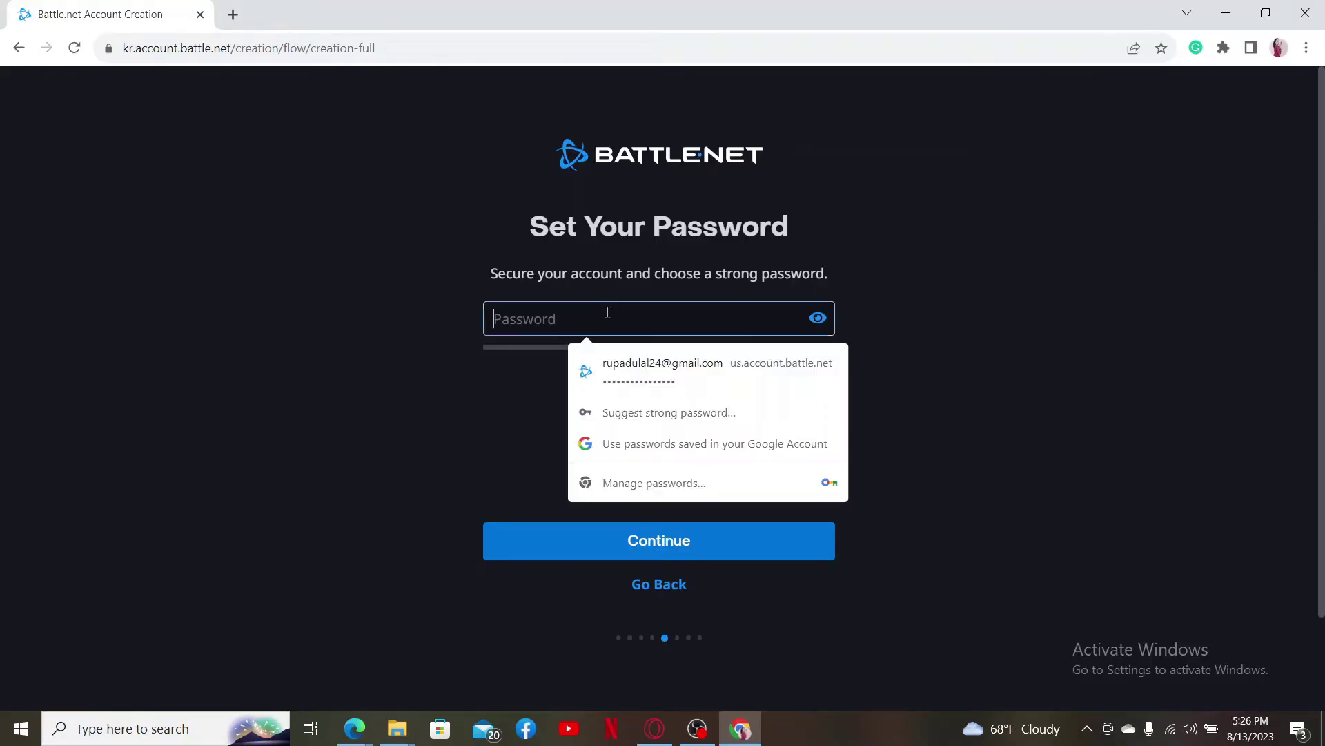
click(677, 368)
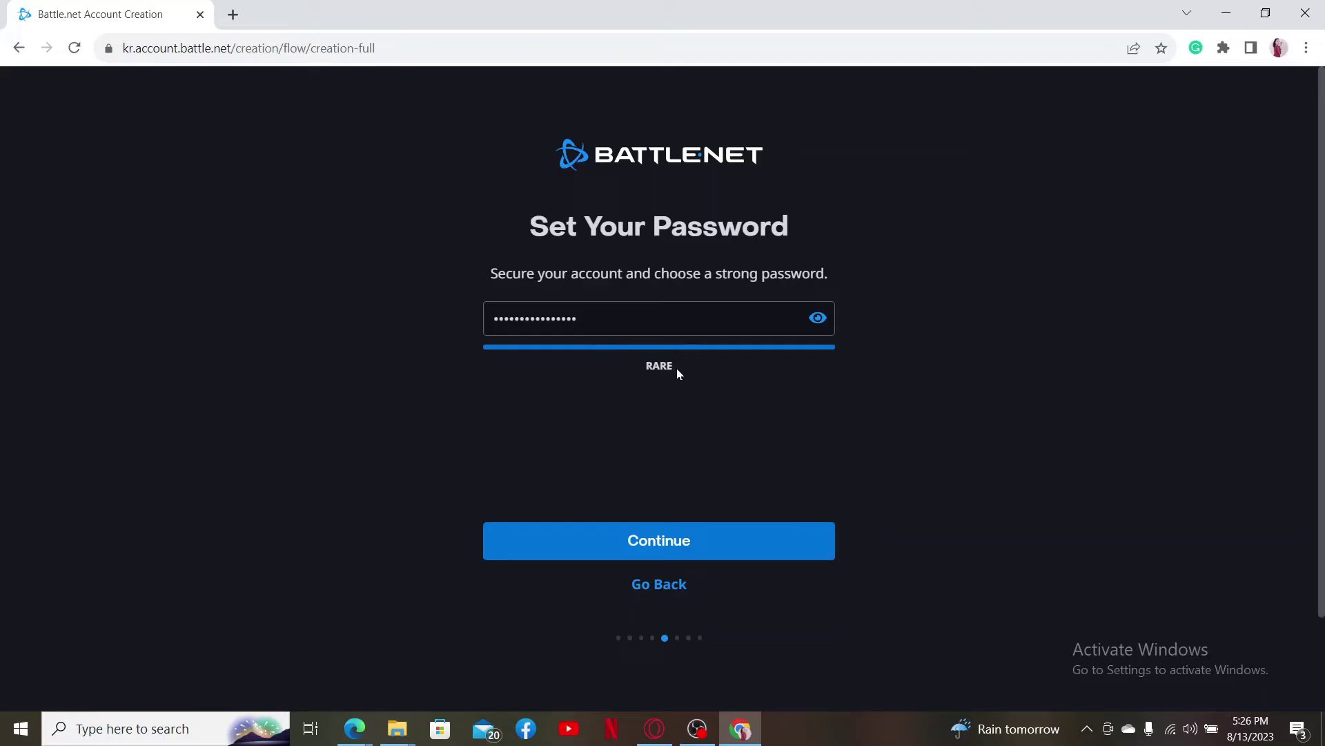
click(685, 541)
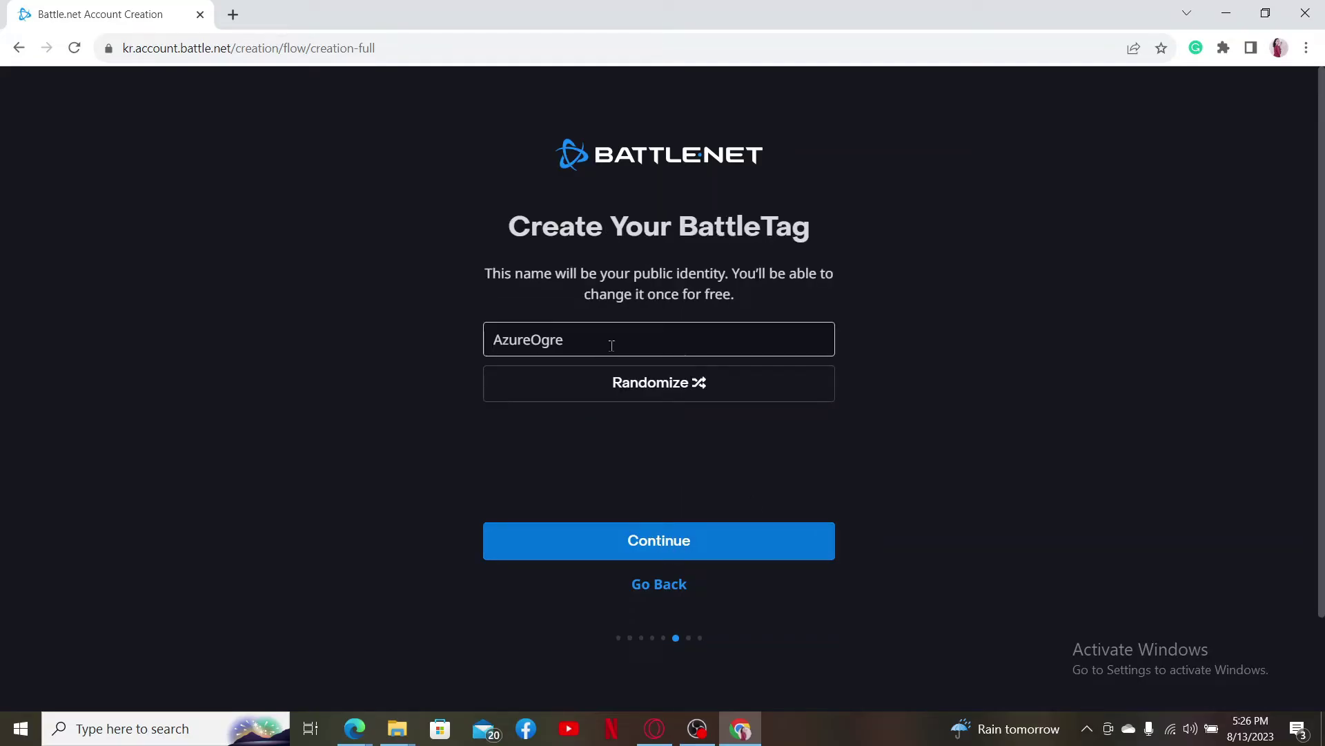
Step: Replace the suggested BattleTag with a randomized one and submit it
double_click(611, 343)
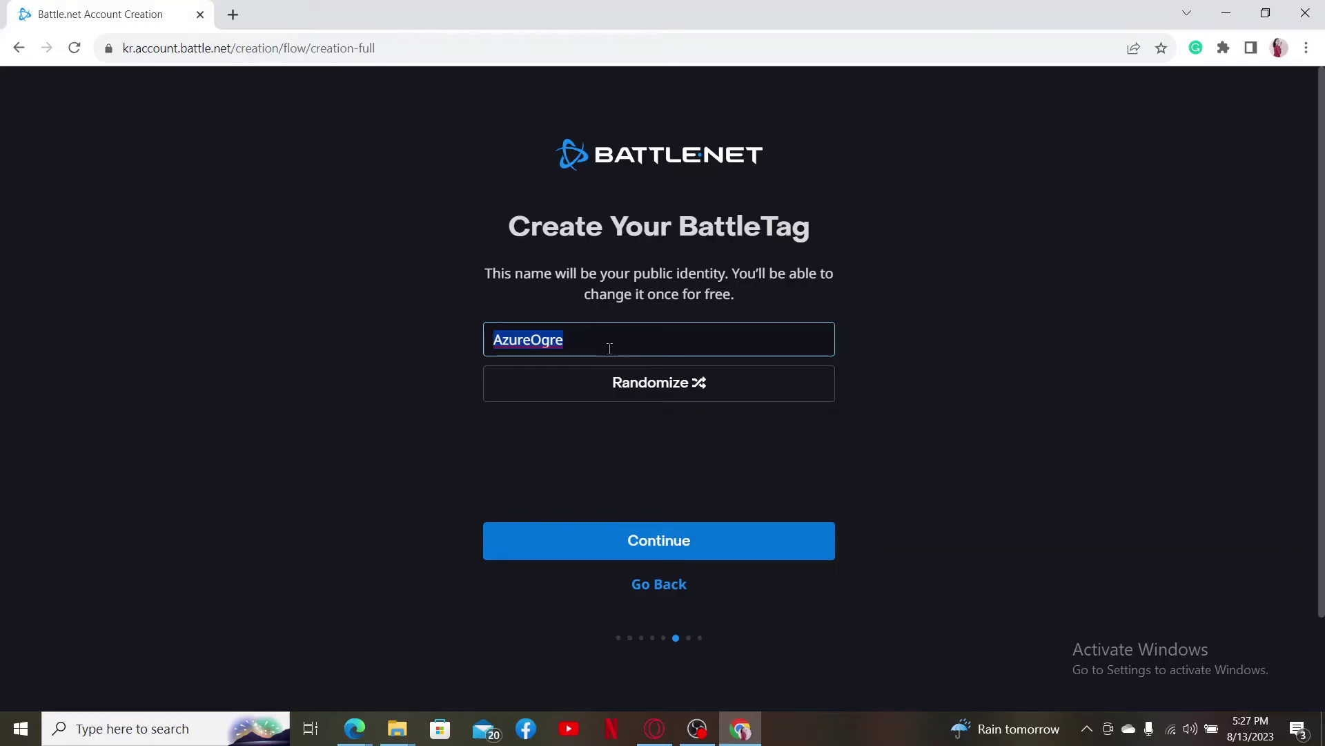
click(659, 391)
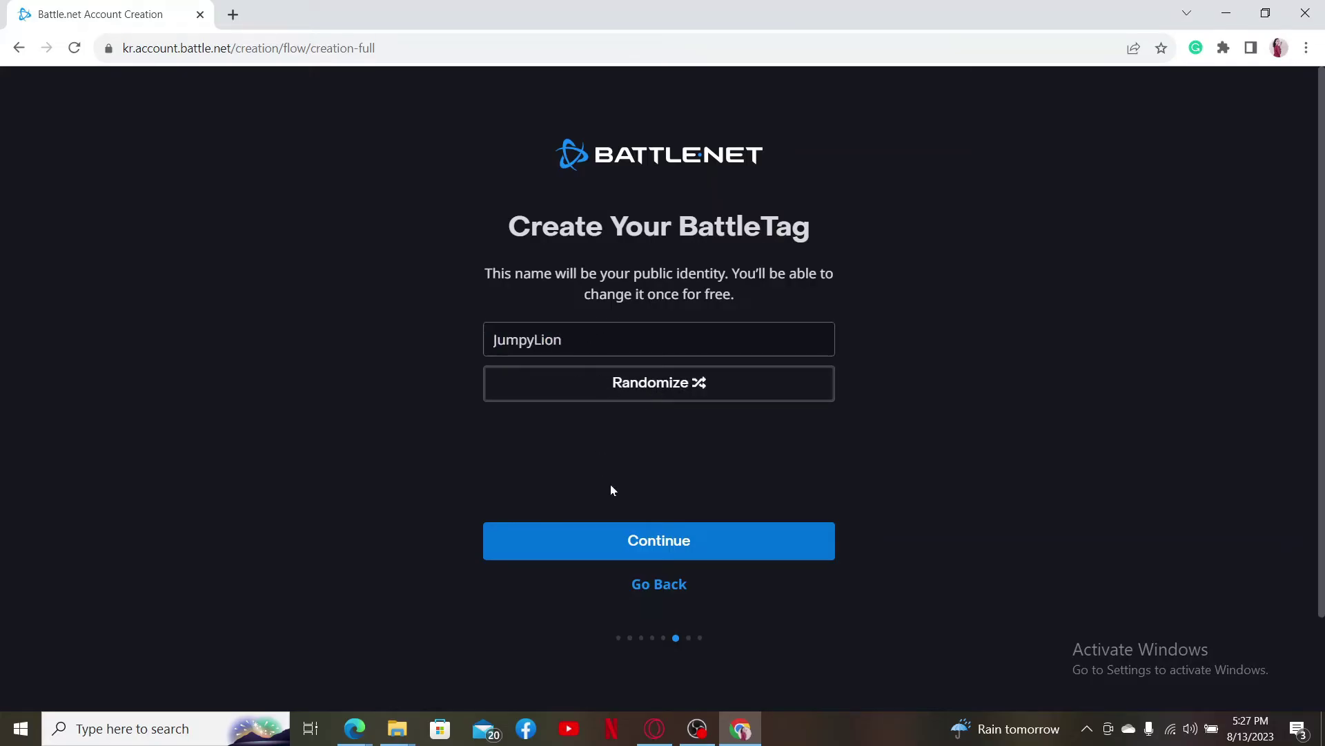
click(668, 540)
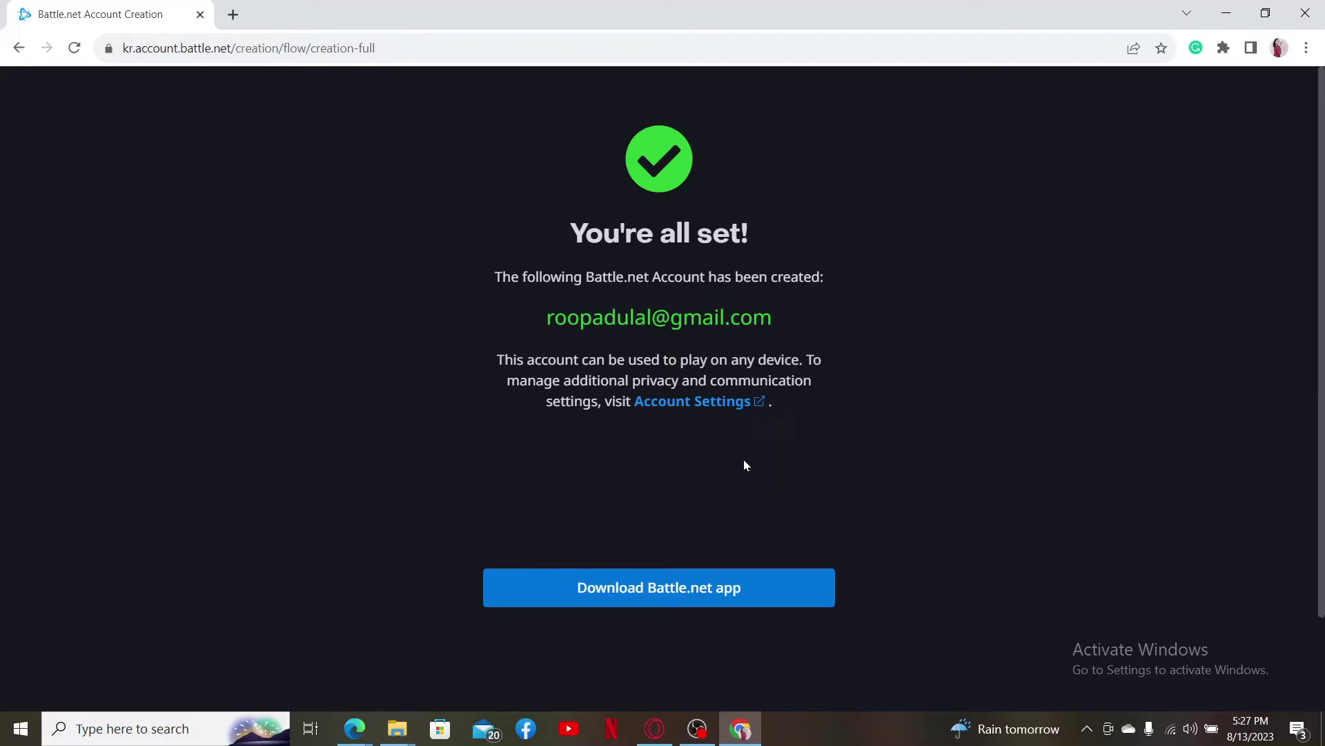
Step: Download the Battle.net app from the confirmation page, then return to the desktop
click(683, 599)
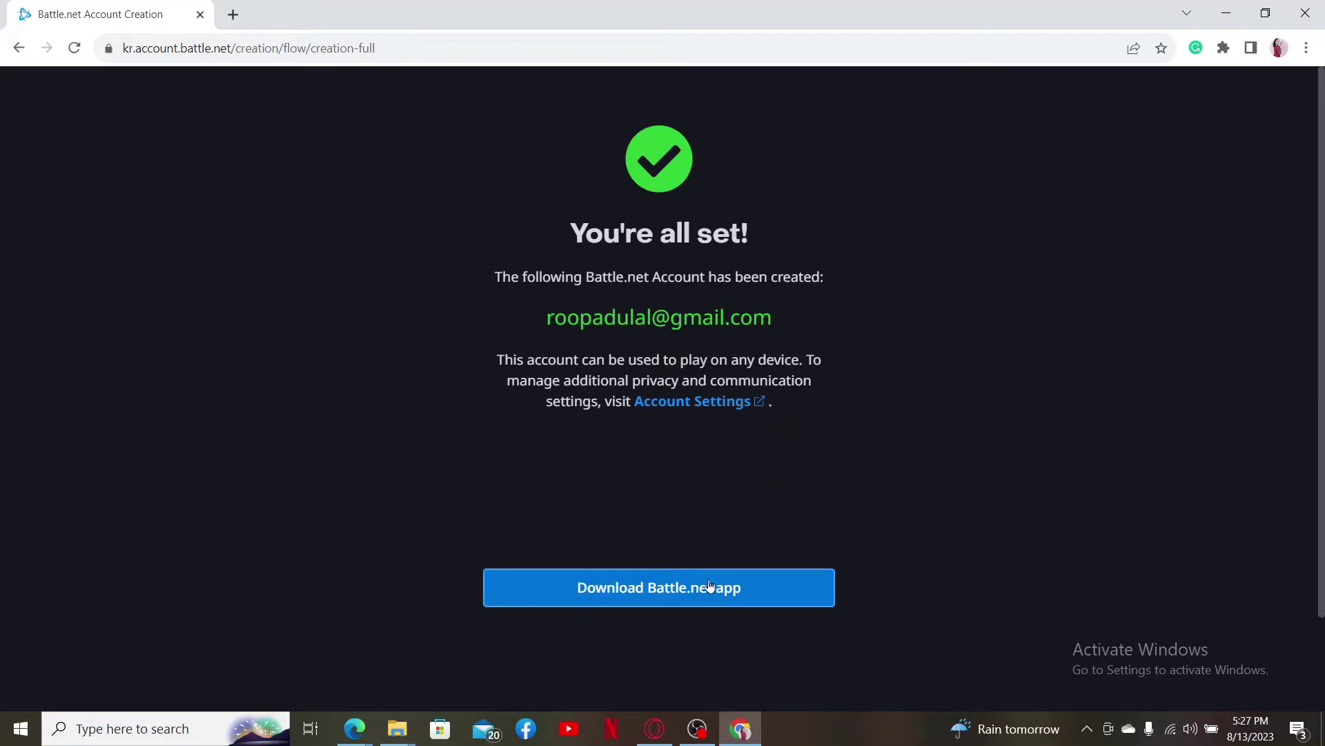
click(661, 602)
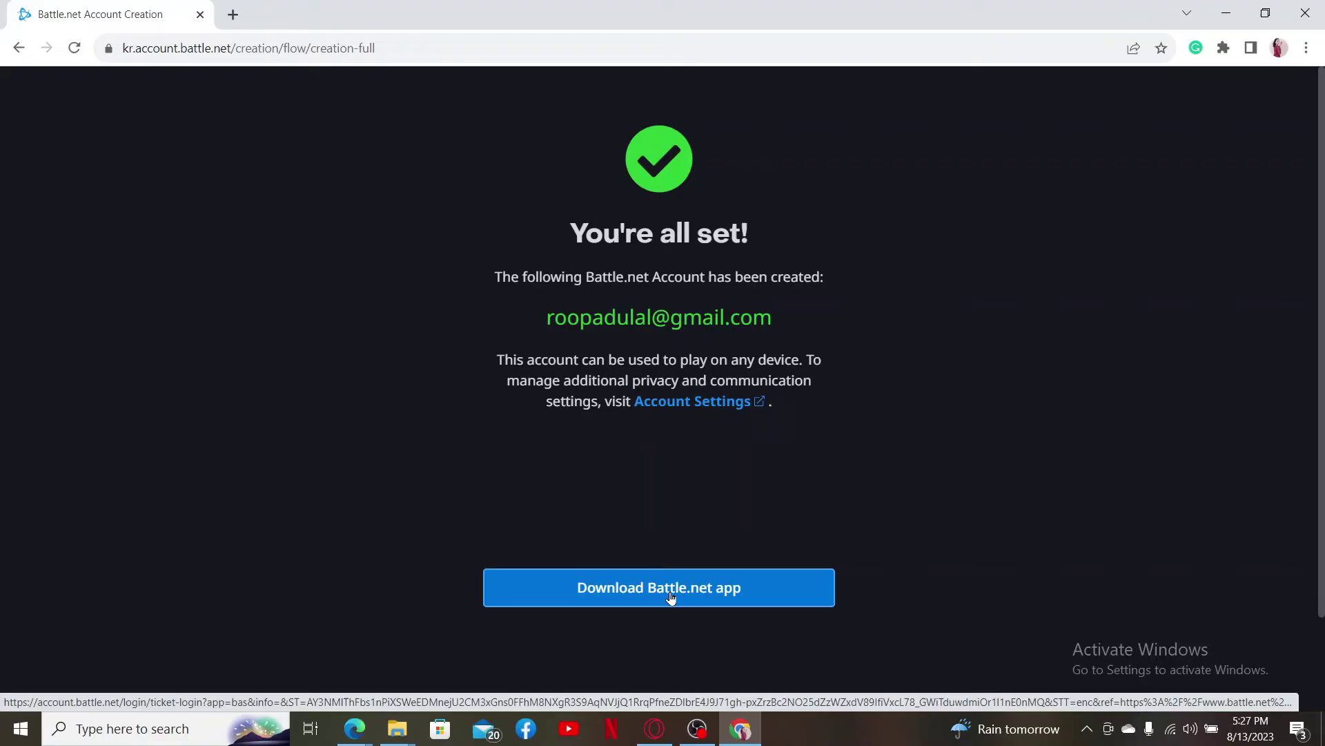
key(super+d)
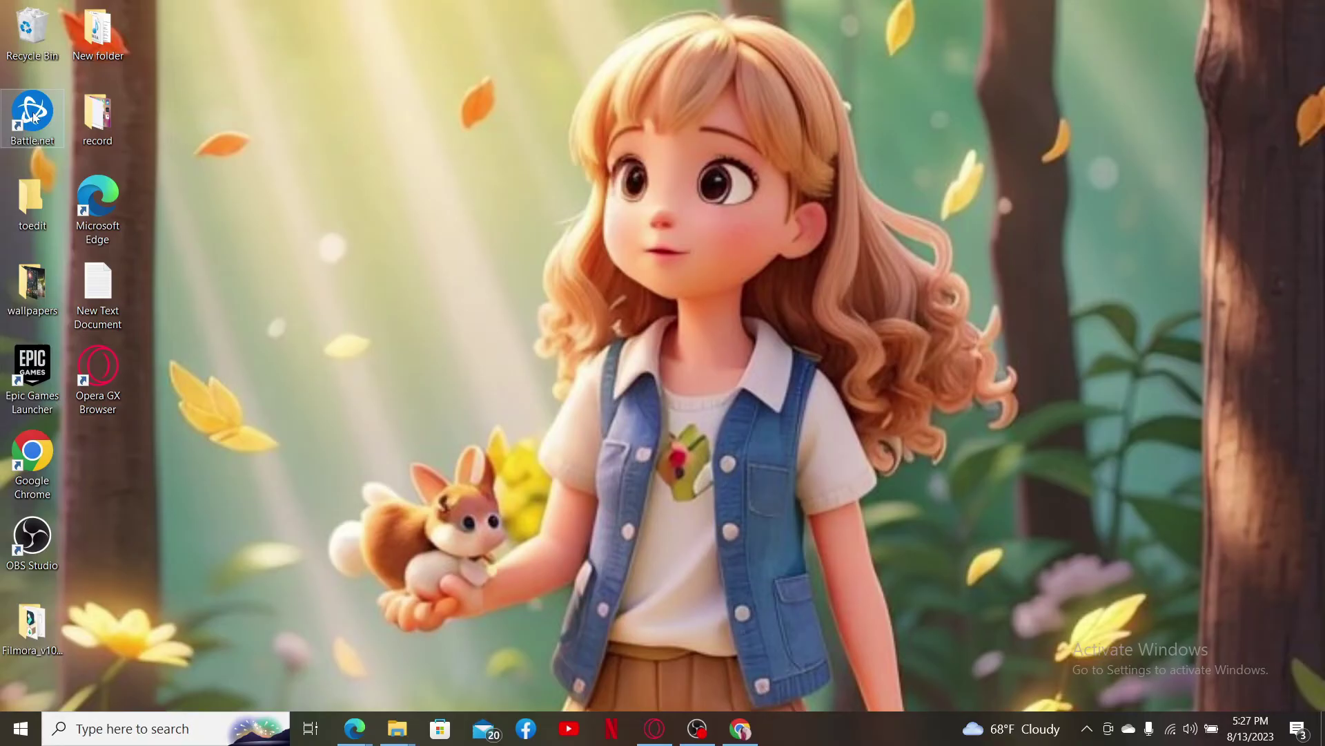
Step: Launch Battle.net and log in with the account e-mail and password, Keep me logged in unchecked
double_click(33, 117)
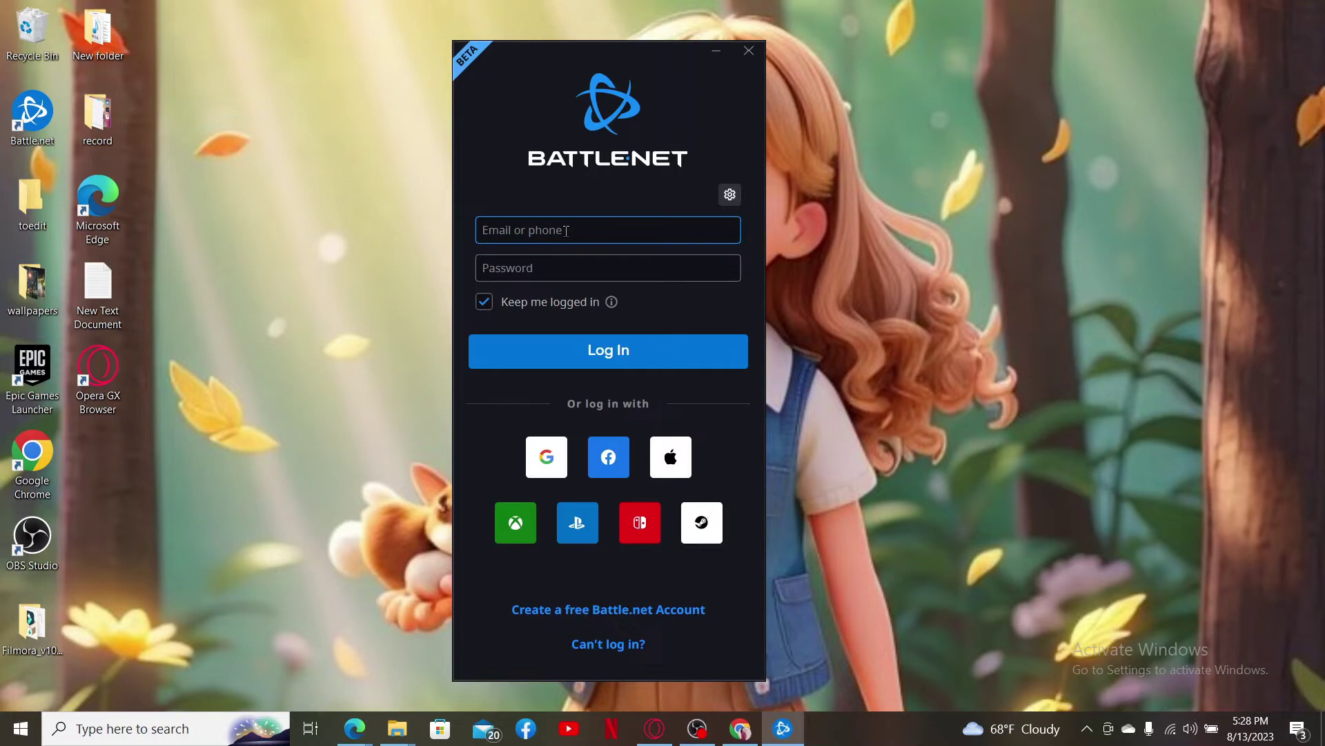
key(ctrl+v)
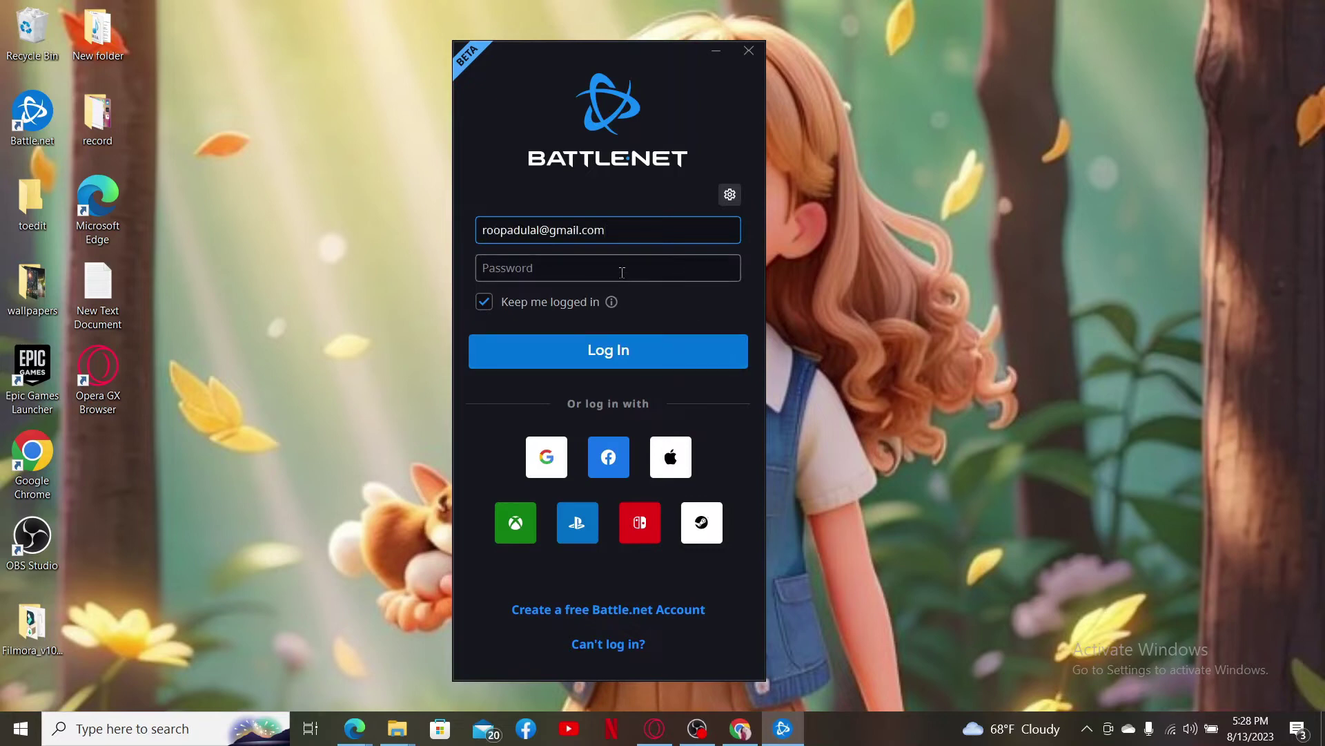
click(622, 271)
key(ctrl+v)
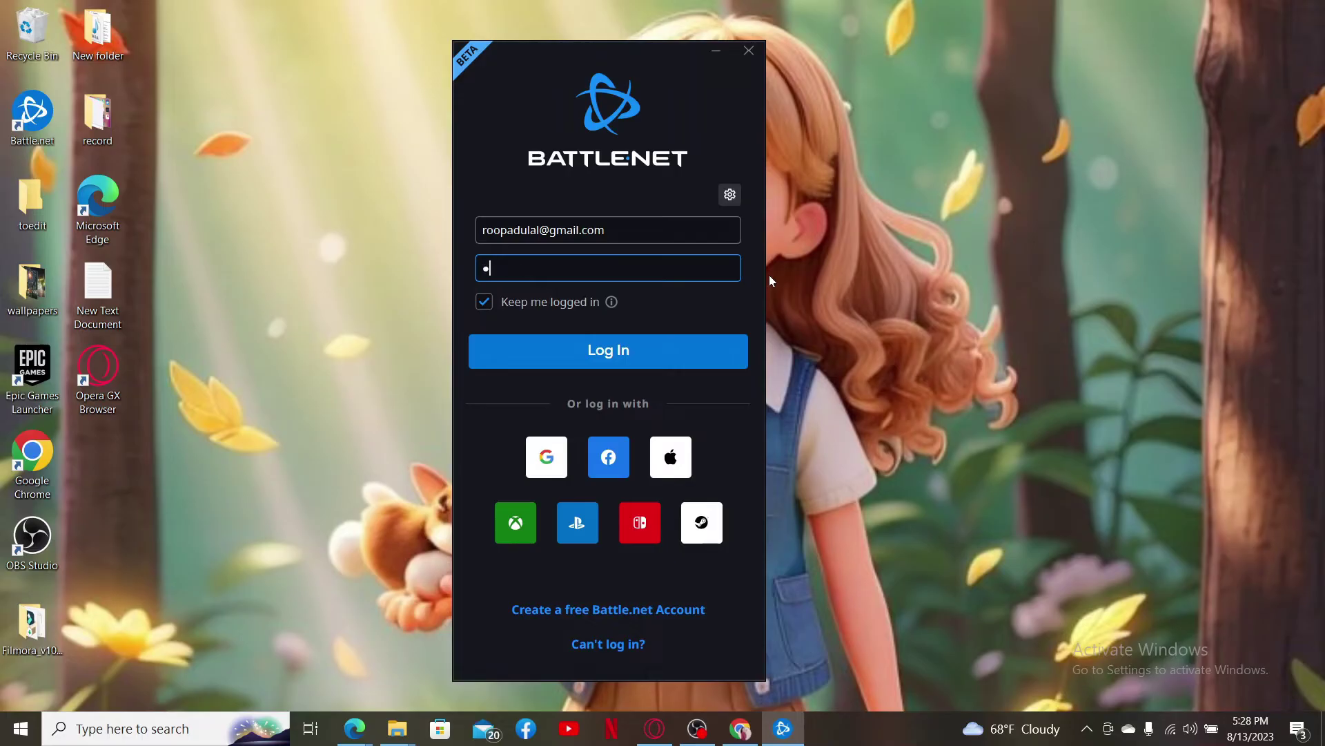
click(484, 301)
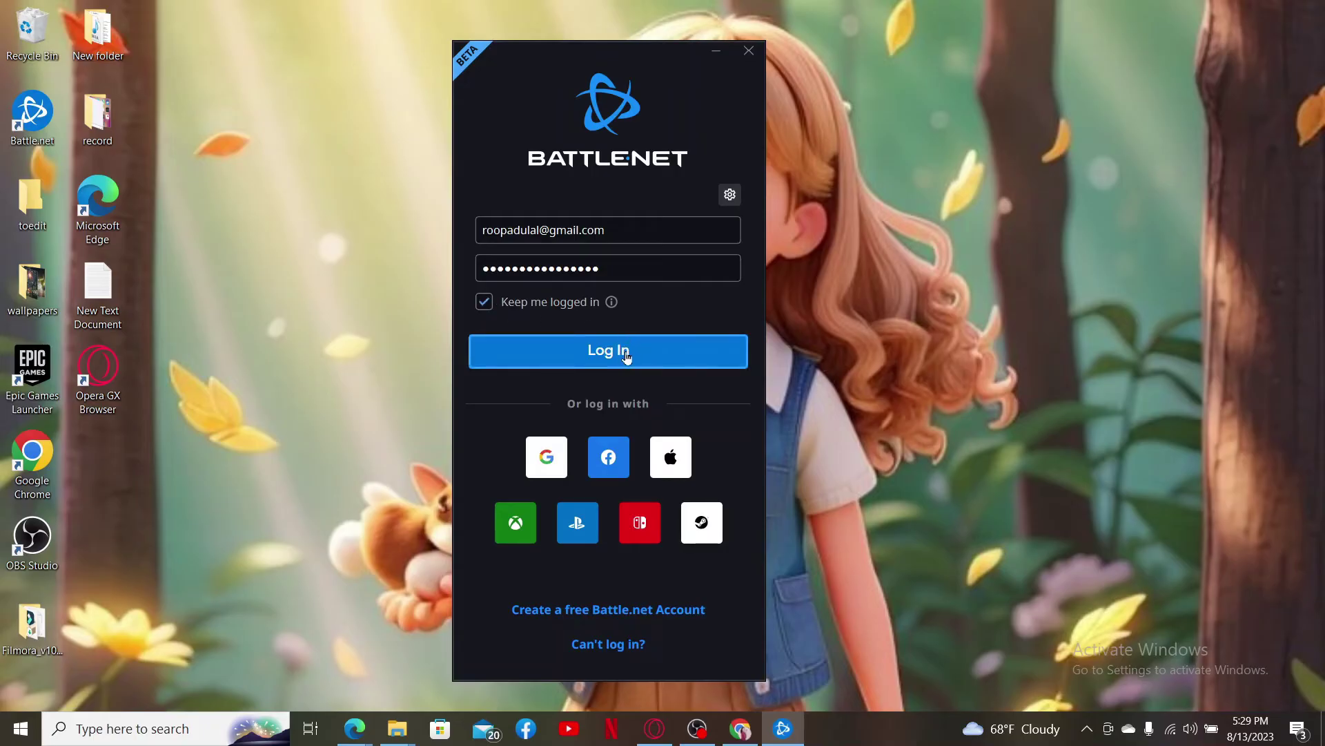
click(492, 305)
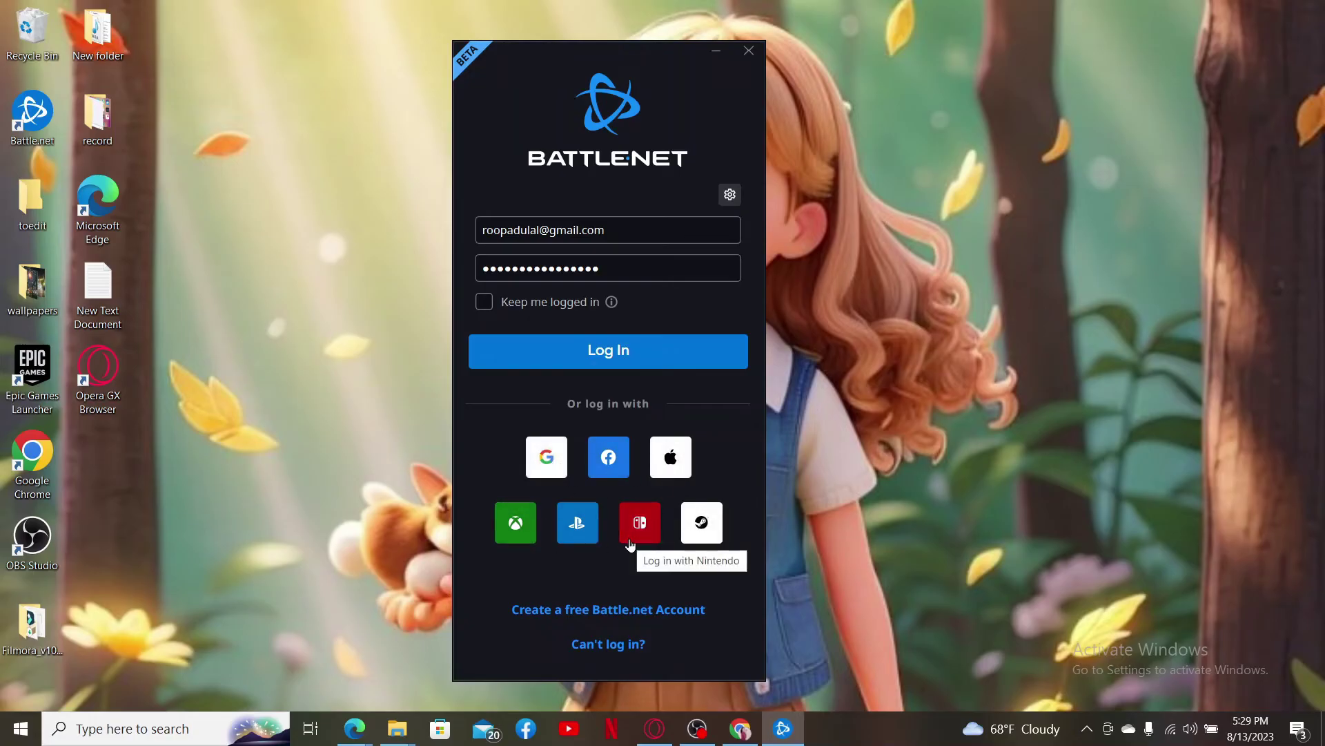
click(632, 349)
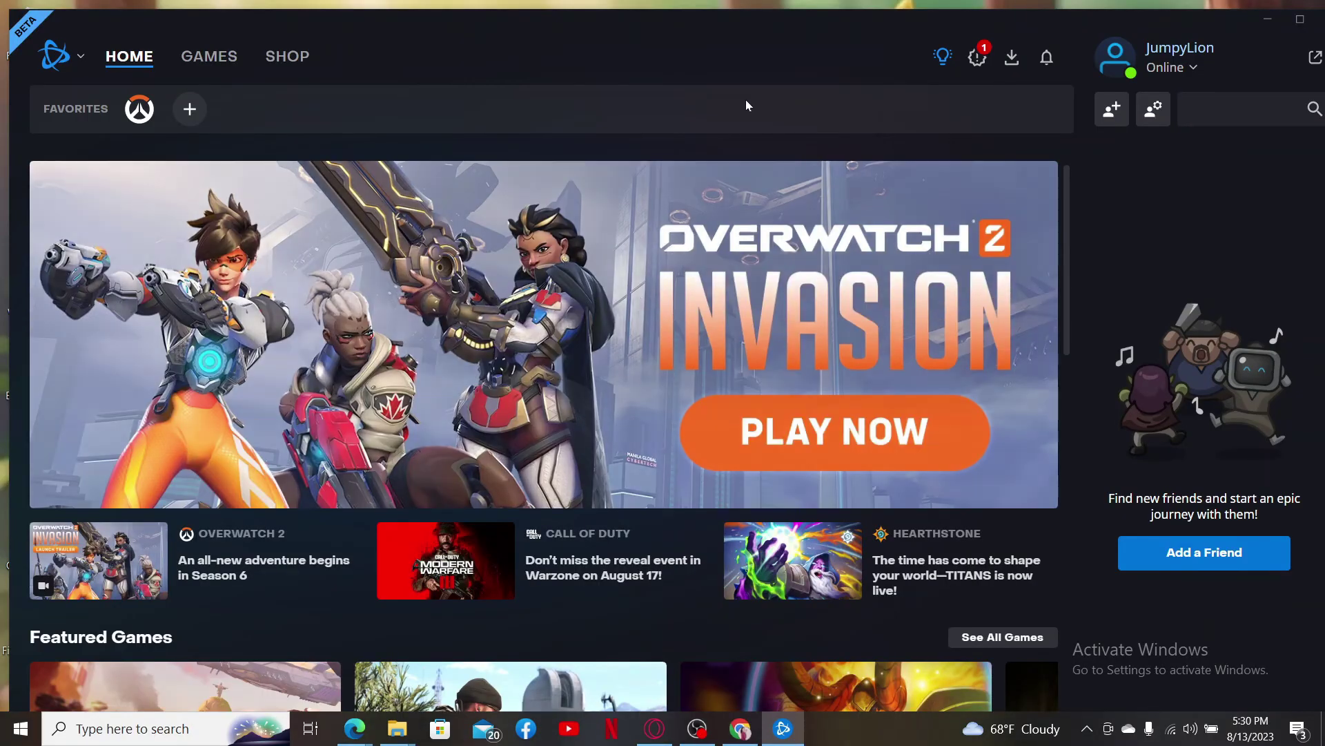
Step: Maximize the launcher and show Installed games in the Games library
double_click(762, 47)
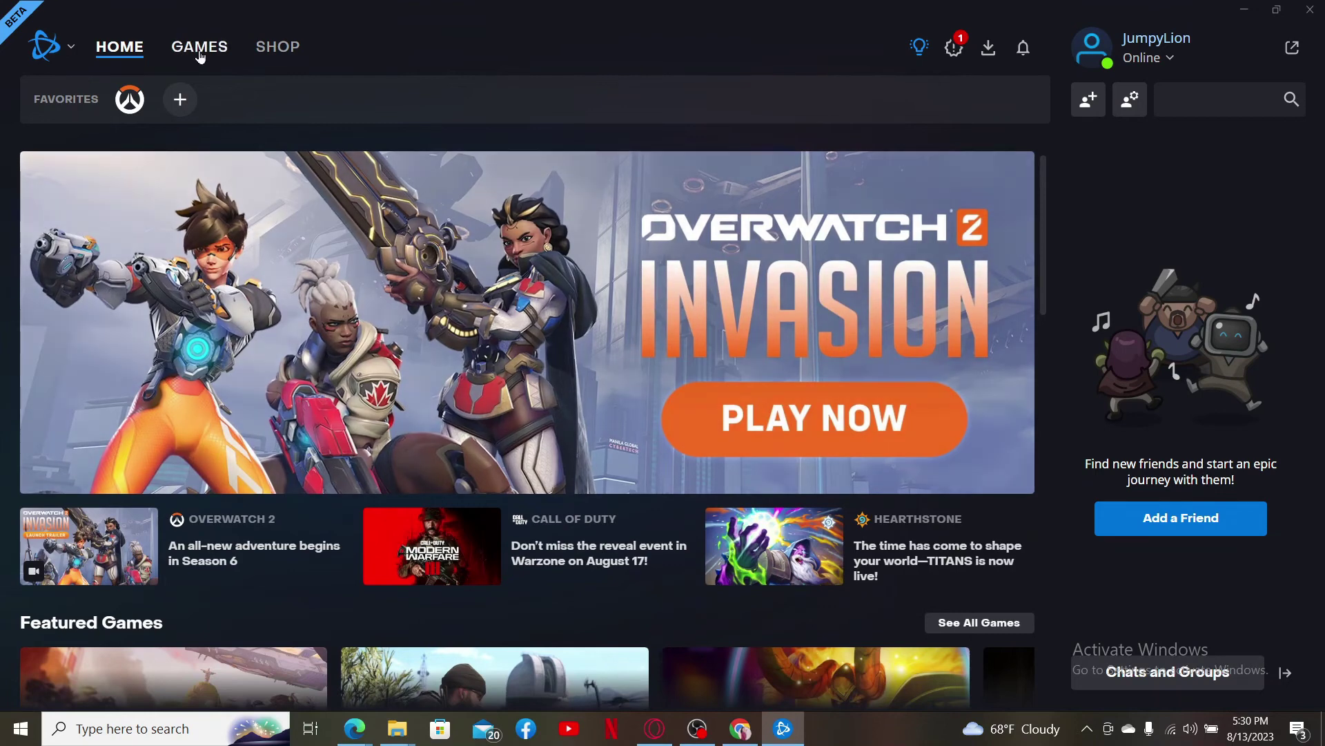
click(200, 55)
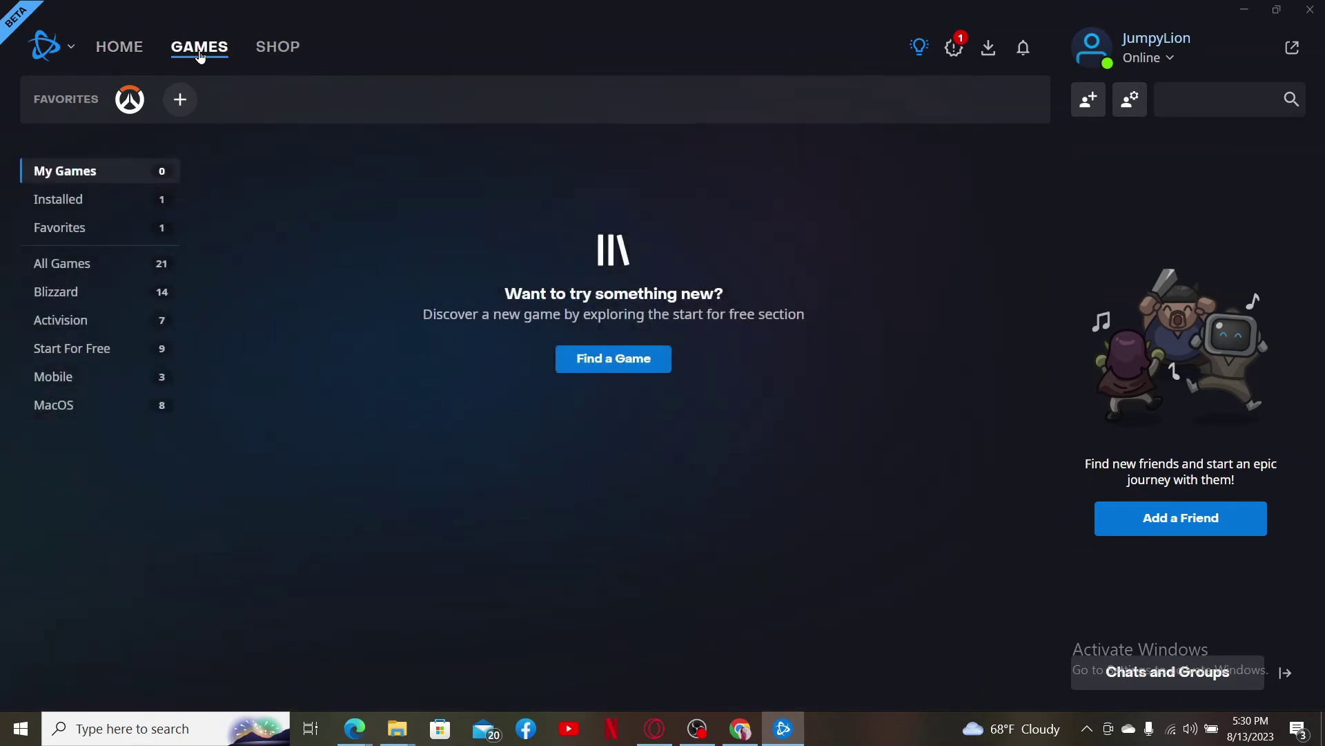
click(149, 201)
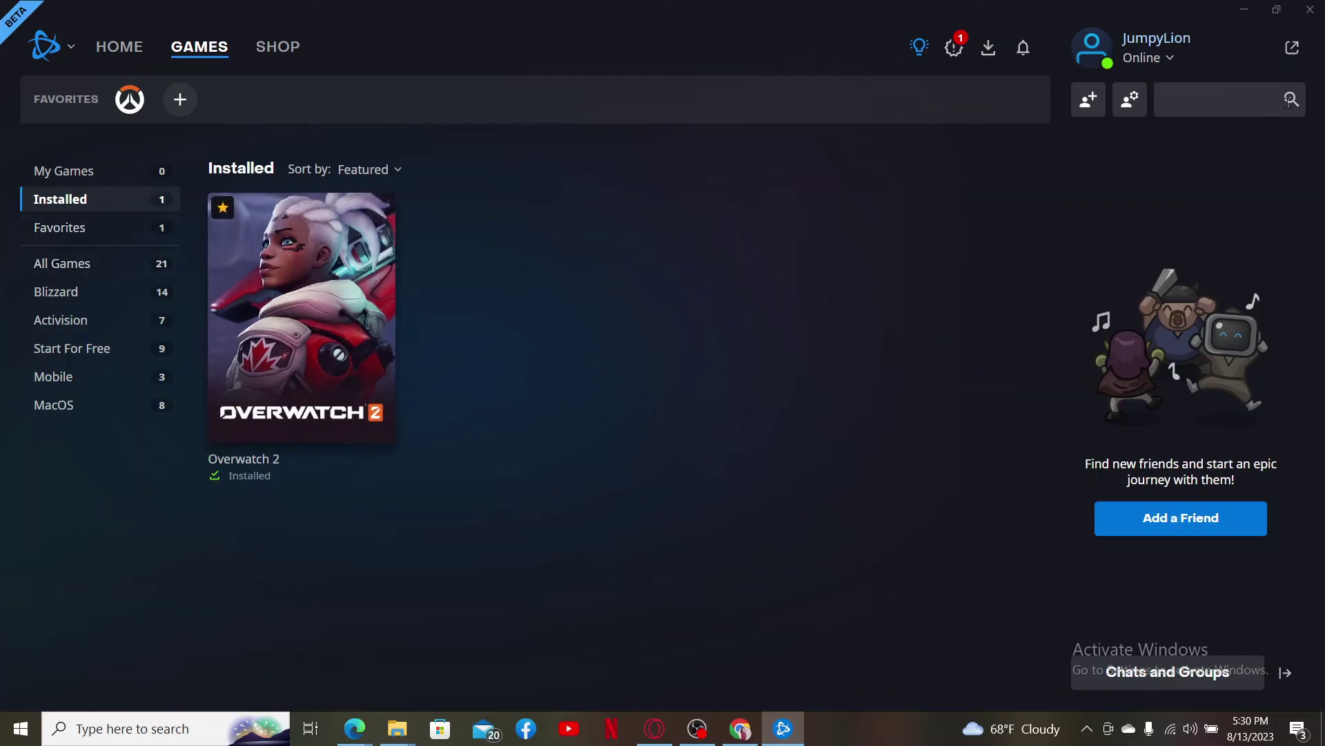
Step: Filter friends by 'overwatch2' and switch the library to Favorites
click(1206, 113)
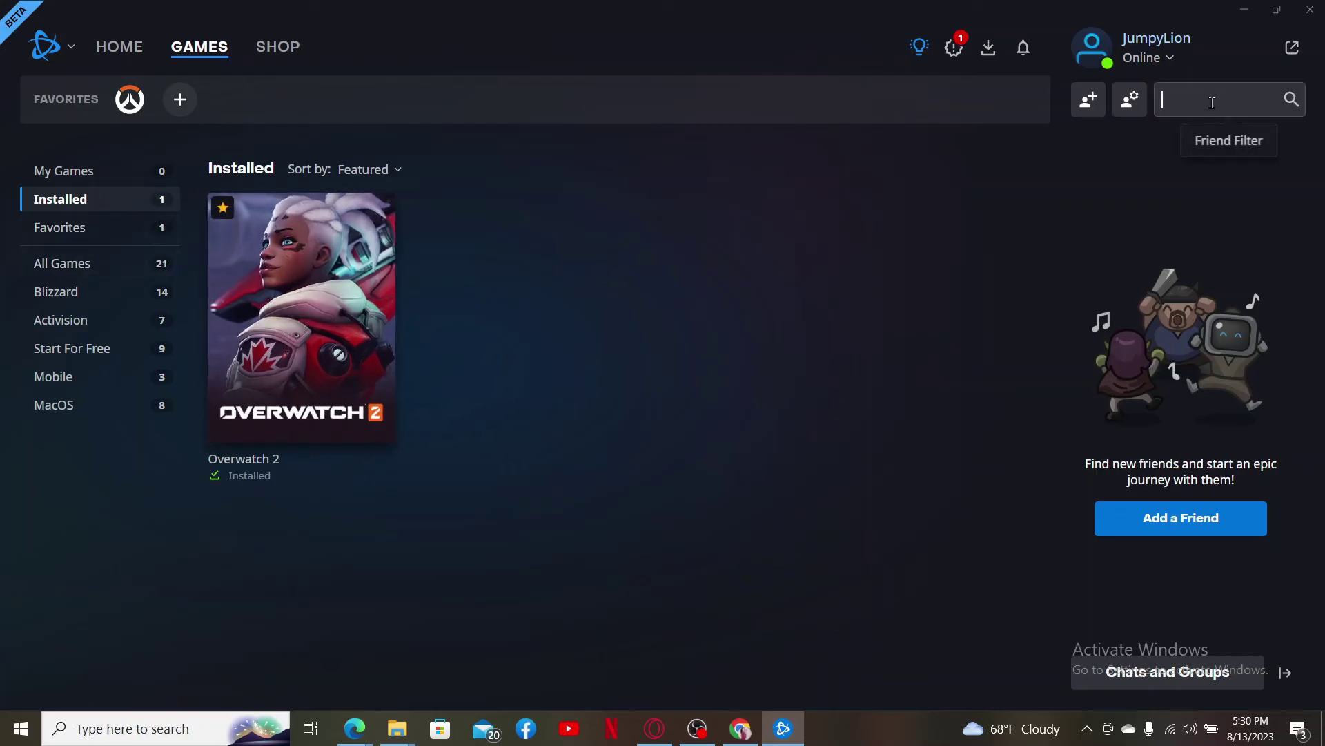
text(overwatch2)
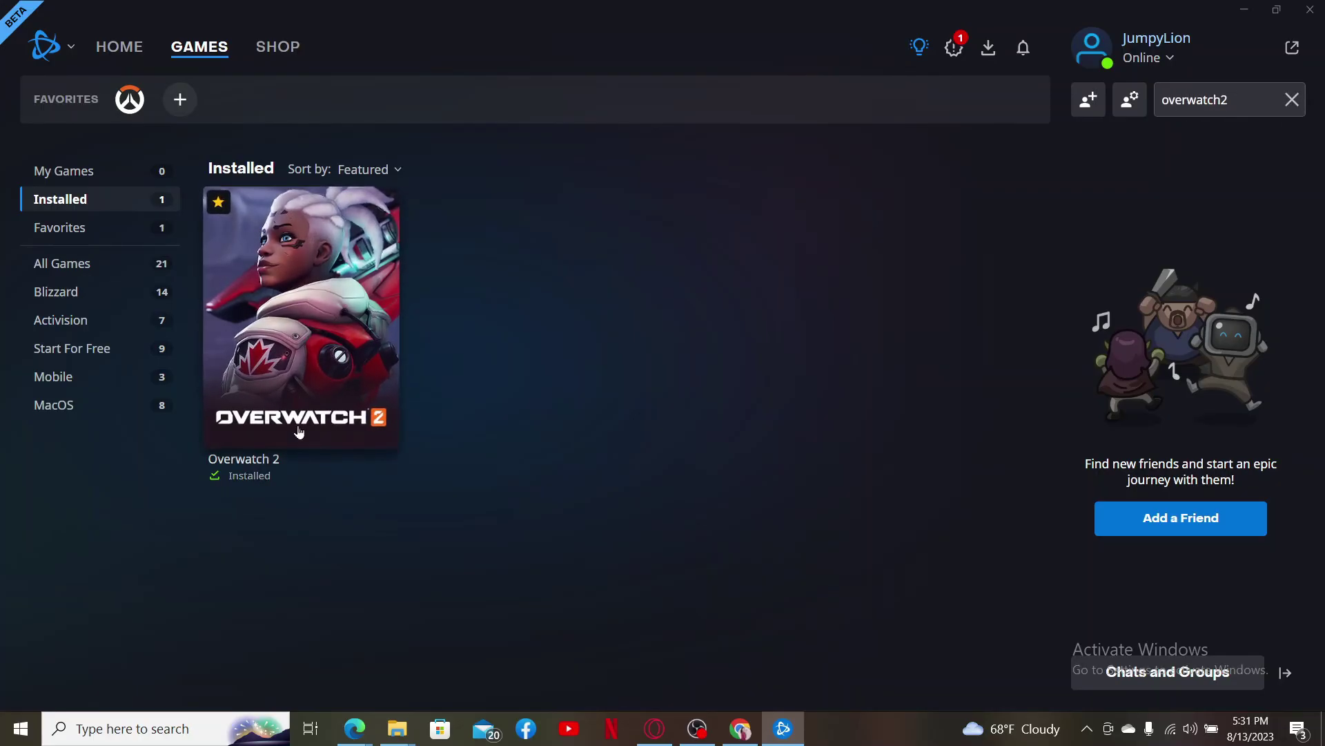
click(104, 228)
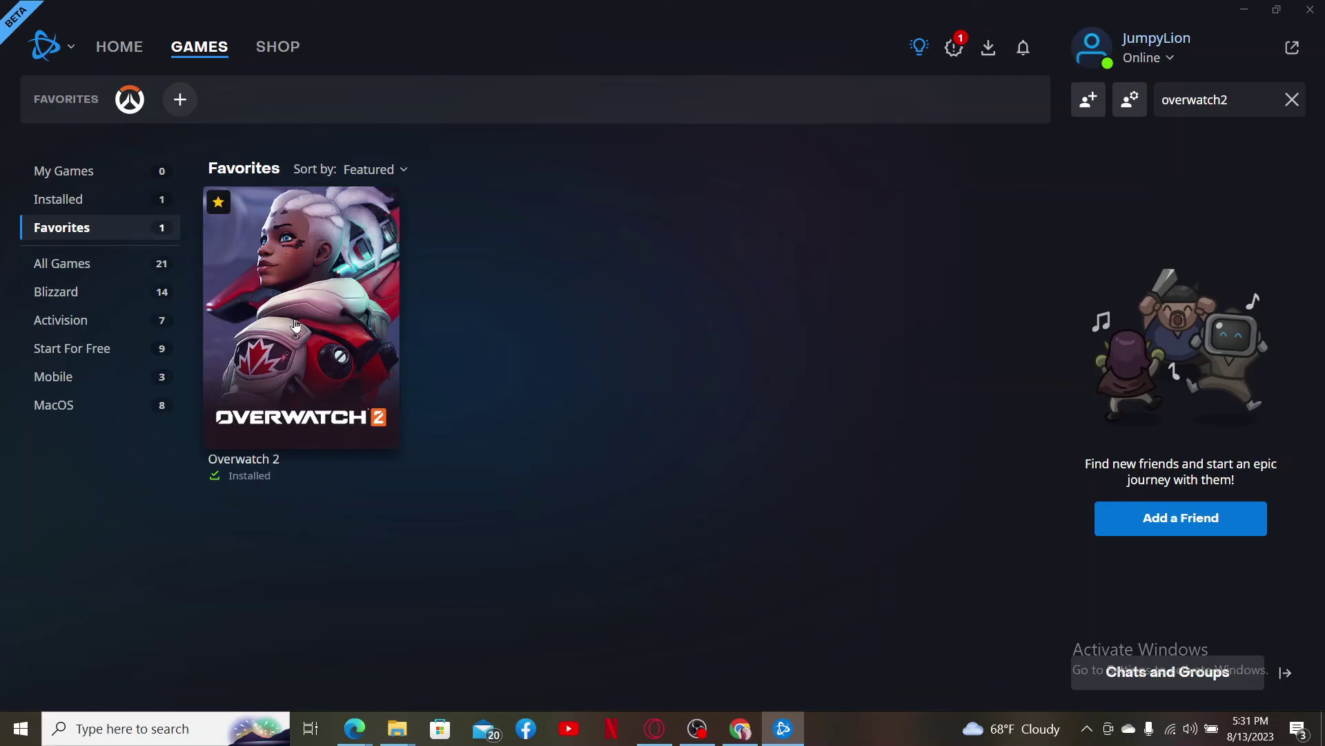
key(super+d)
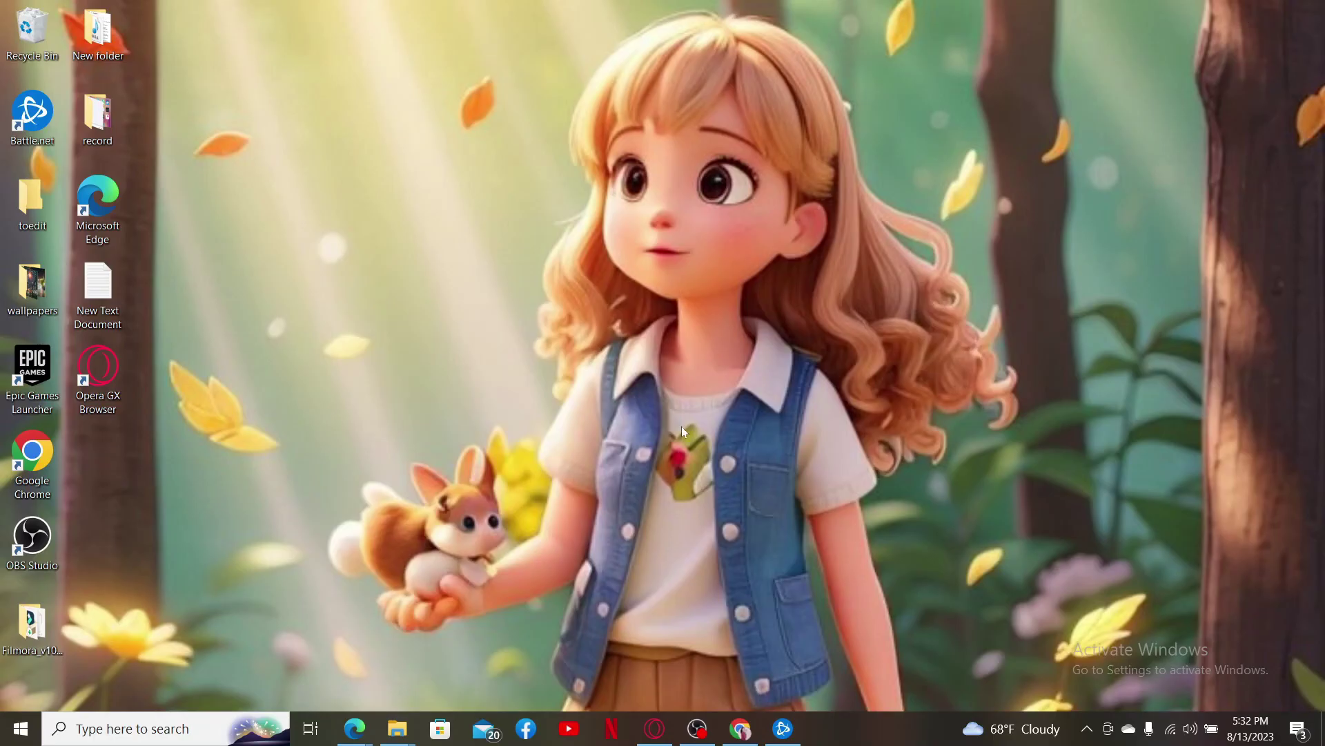